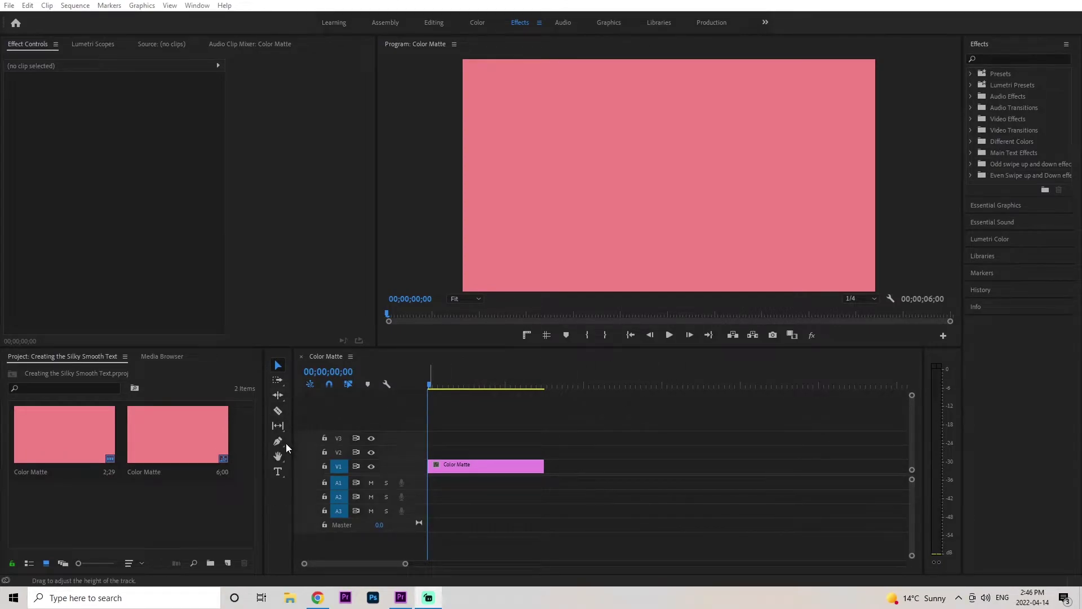
- Add a text layer reading "smooth" over the pink colour matte
click(279, 473)
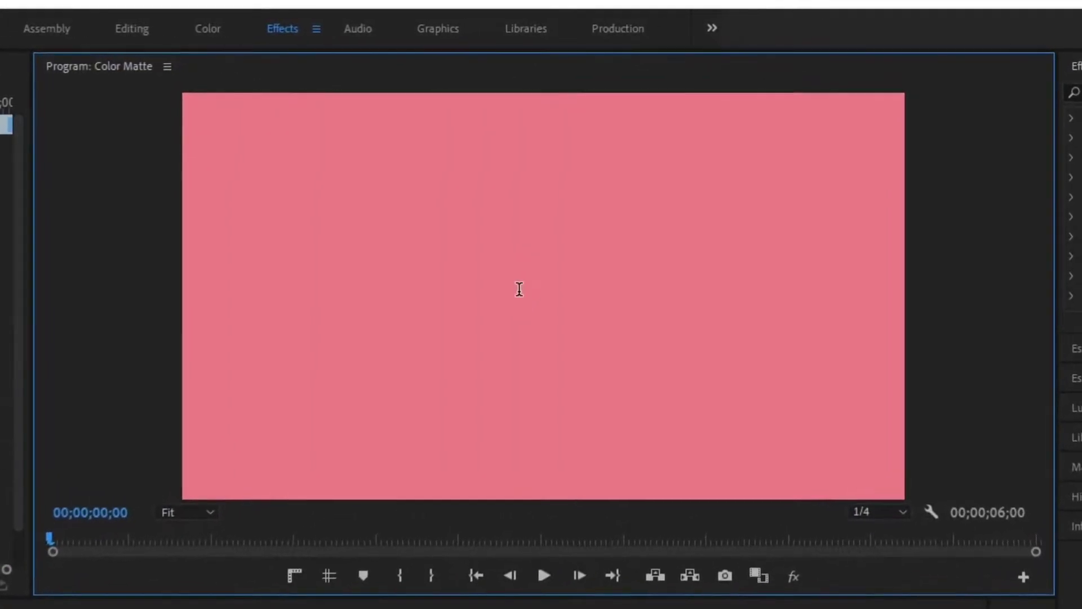
click(586, 225)
text(smooth)
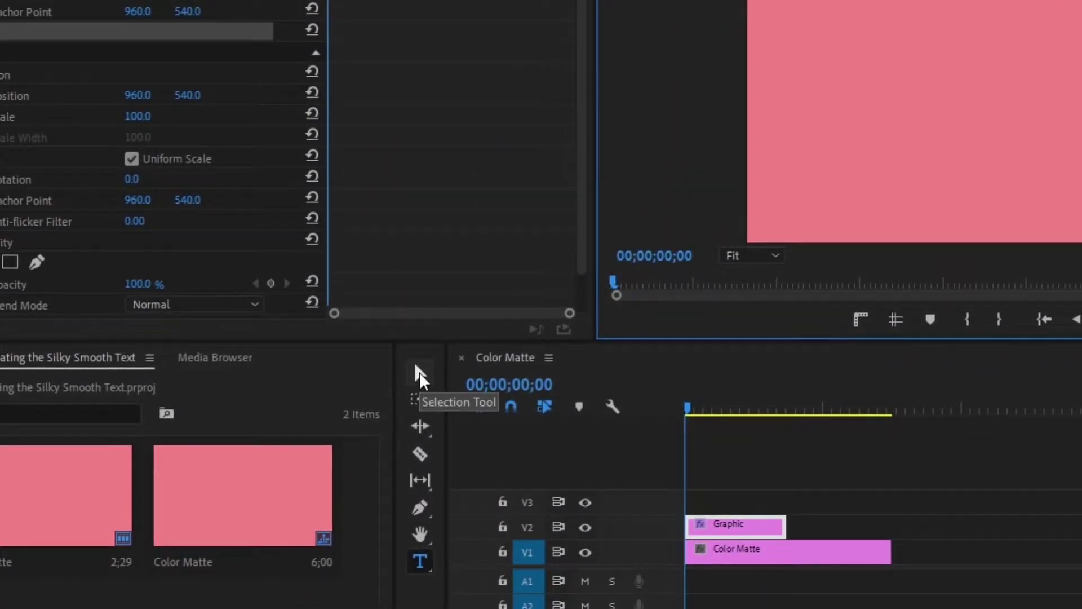
- Move the "smooth" text's anchor point to its middle, then enlarge the text to span most of the frame and centre it
click(420, 372)
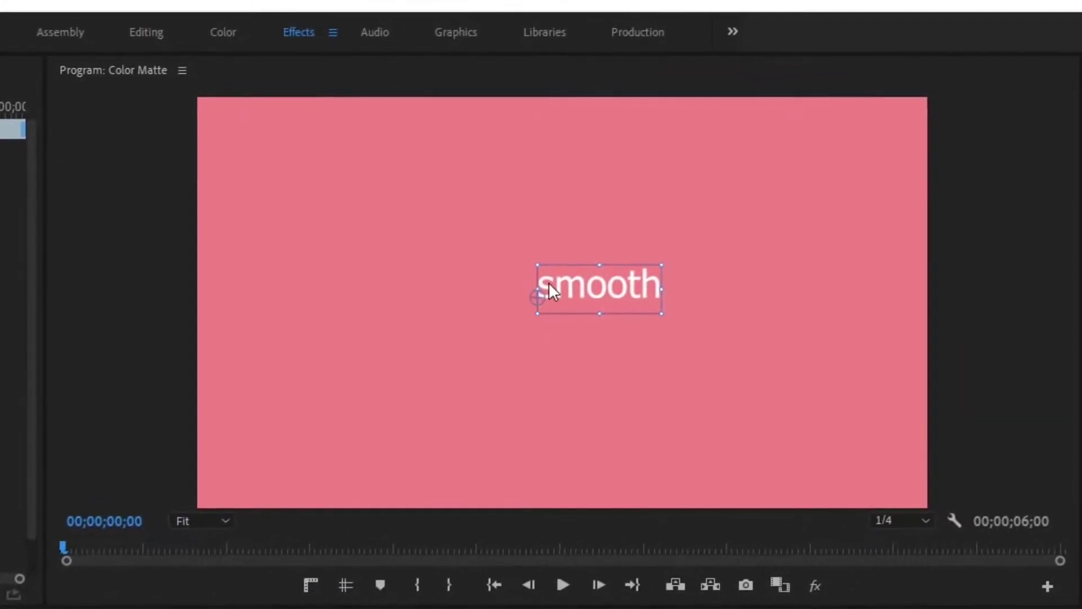
click(537, 302)
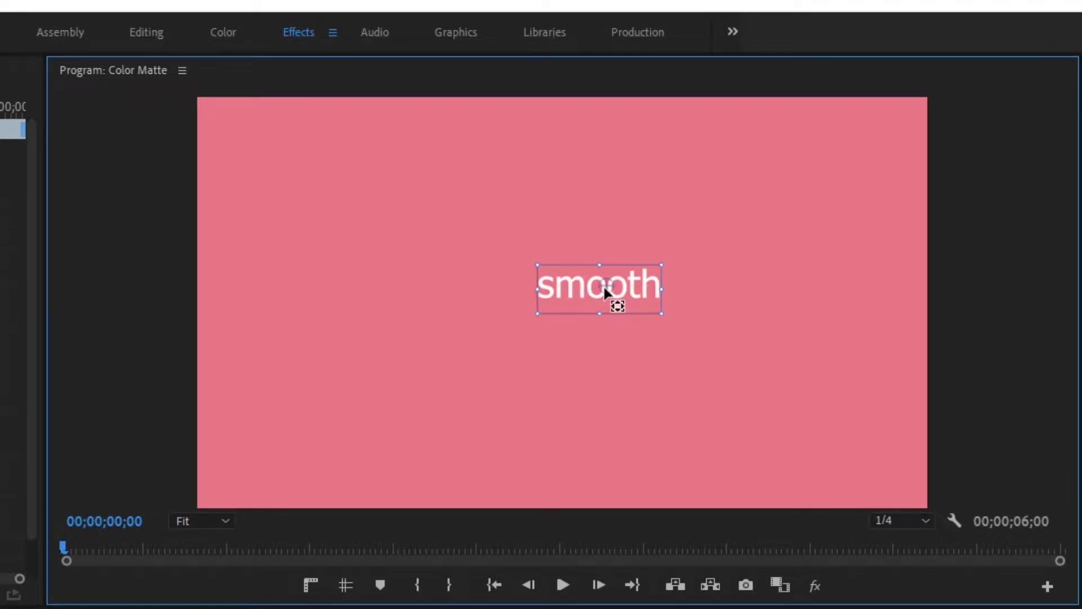
mouse_move(601, 291)
mouse_down()
mouse_move(590, 299)
mouse_move(600, 295)
mouse_up()
drag(541, 317, 158, 464)
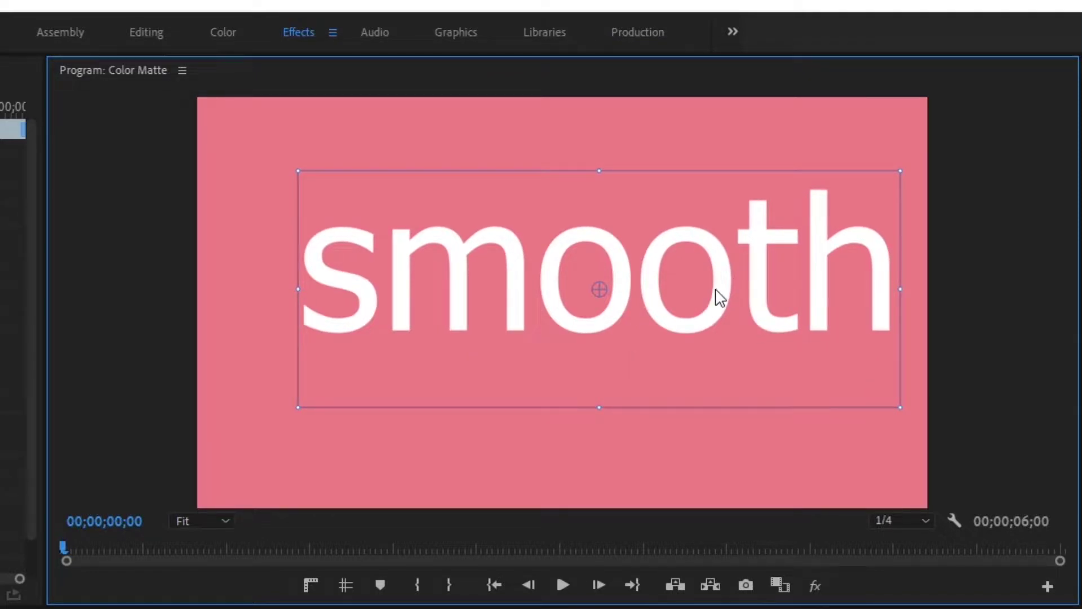
drag(718, 295, 689, 311)
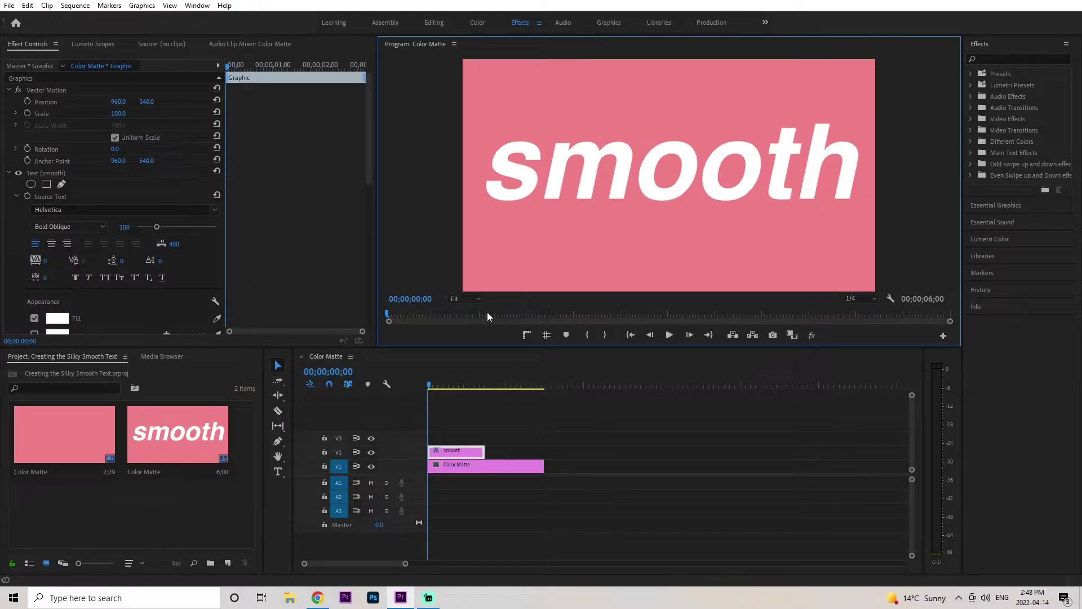
- Add three video tracks after Video 3 and one audio track after Audio 3 in the sequence
right_click(372, 408)
click(410, 472)
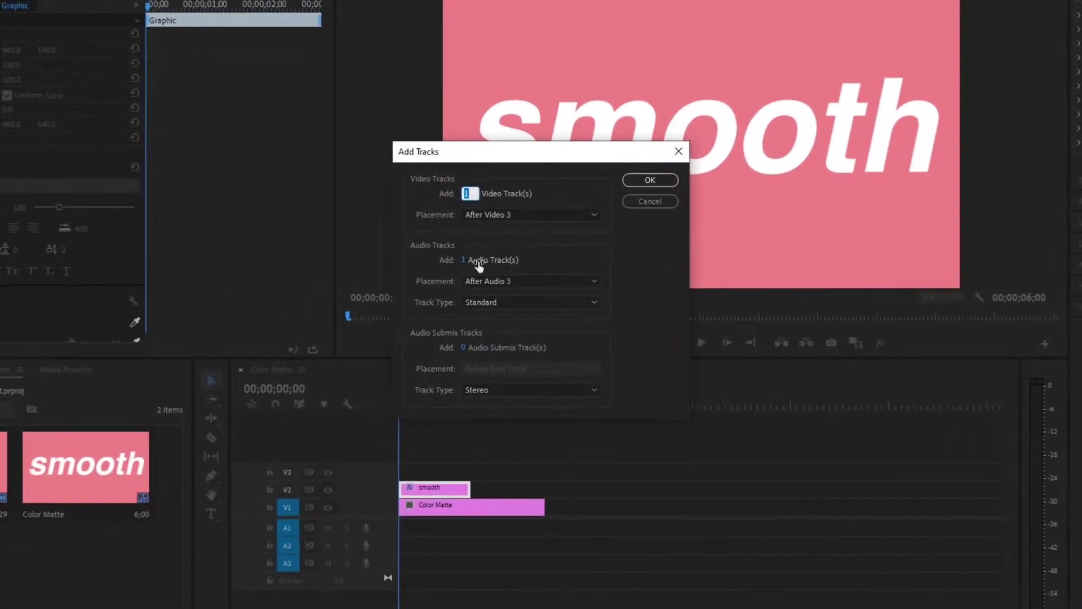
text(1)
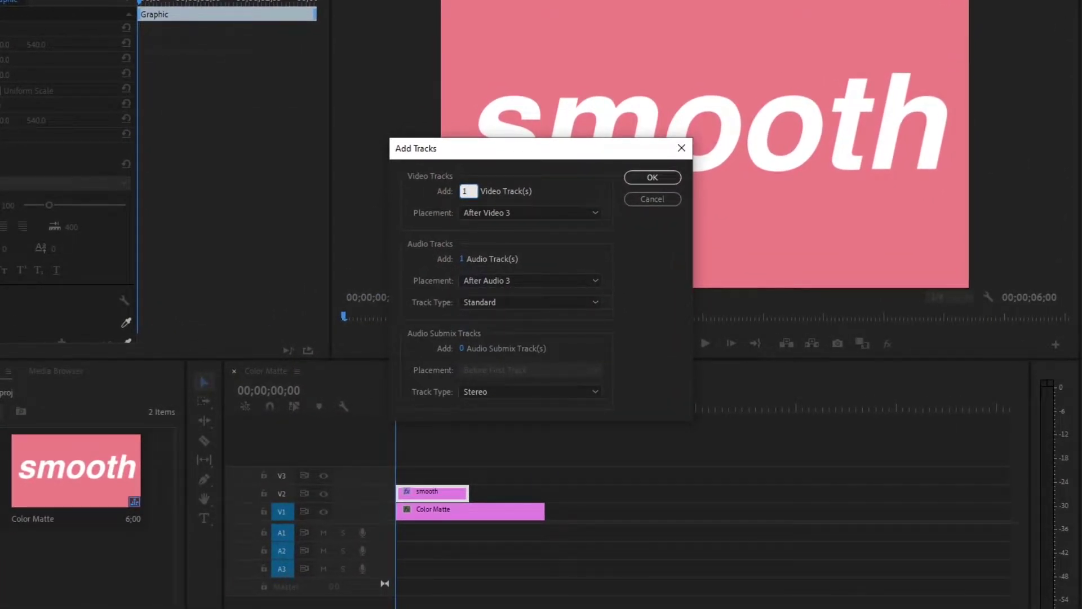
click(654, 178)
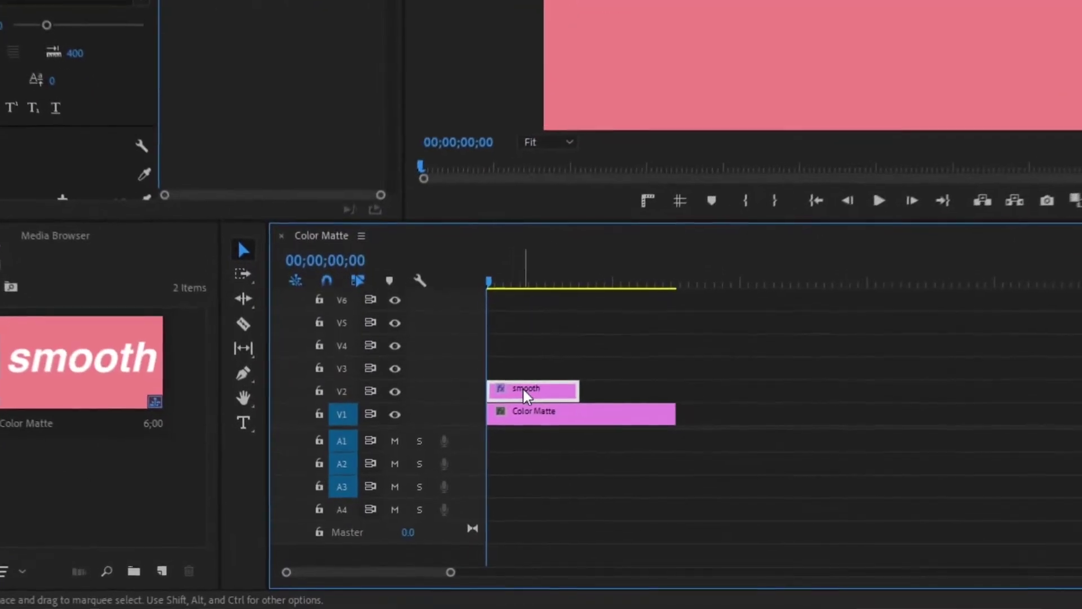
- Duplicate the "smooth" clip onto track V3 and reduce the copy's text to the letter "s"
drag(533, 383, 536, 369)
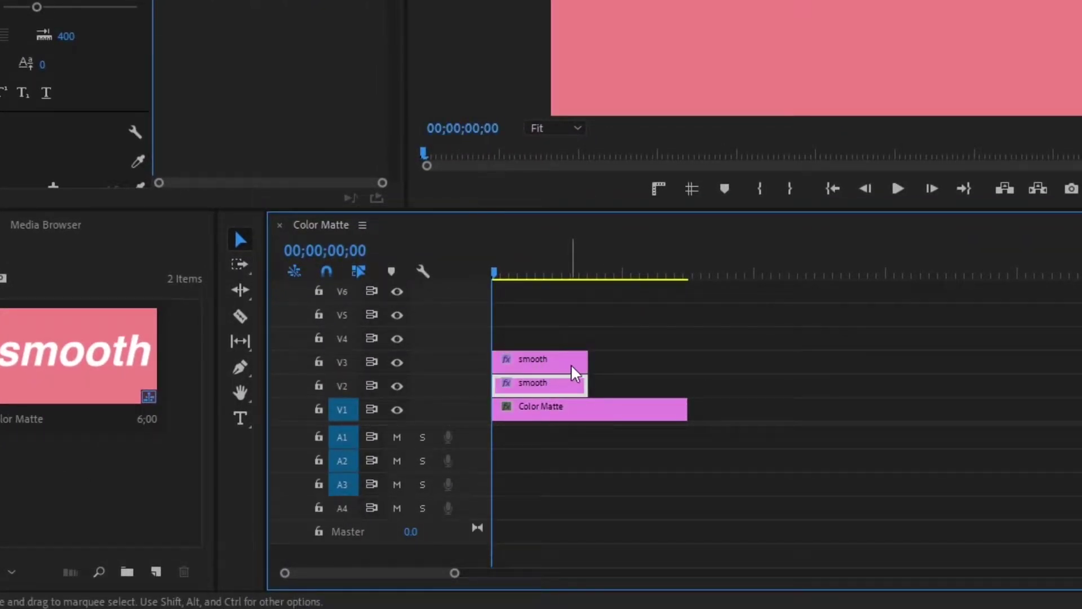
click(535, 355)
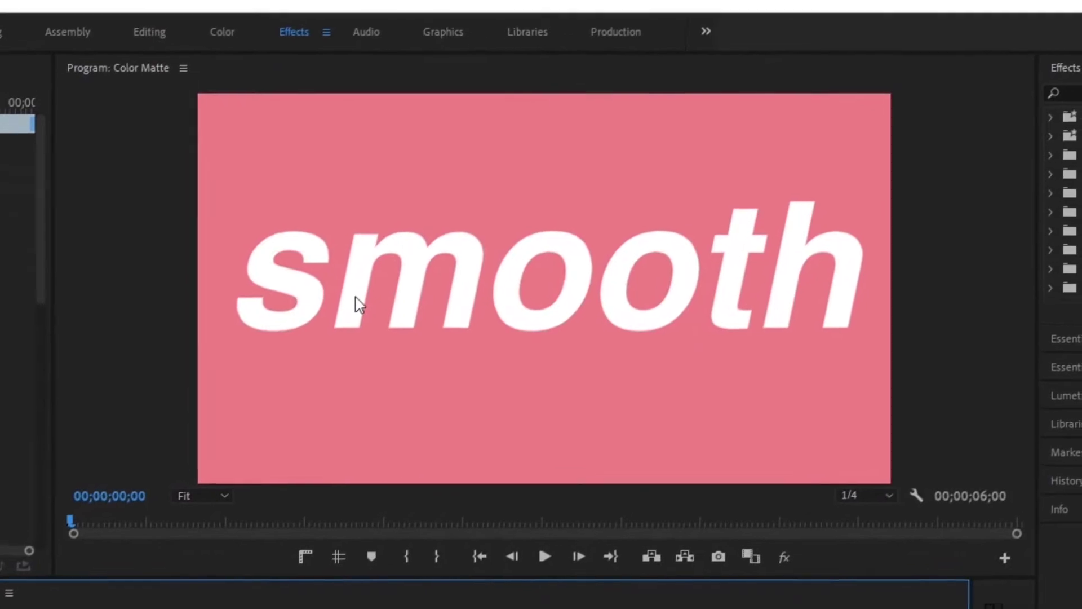
double_click(355, 297)
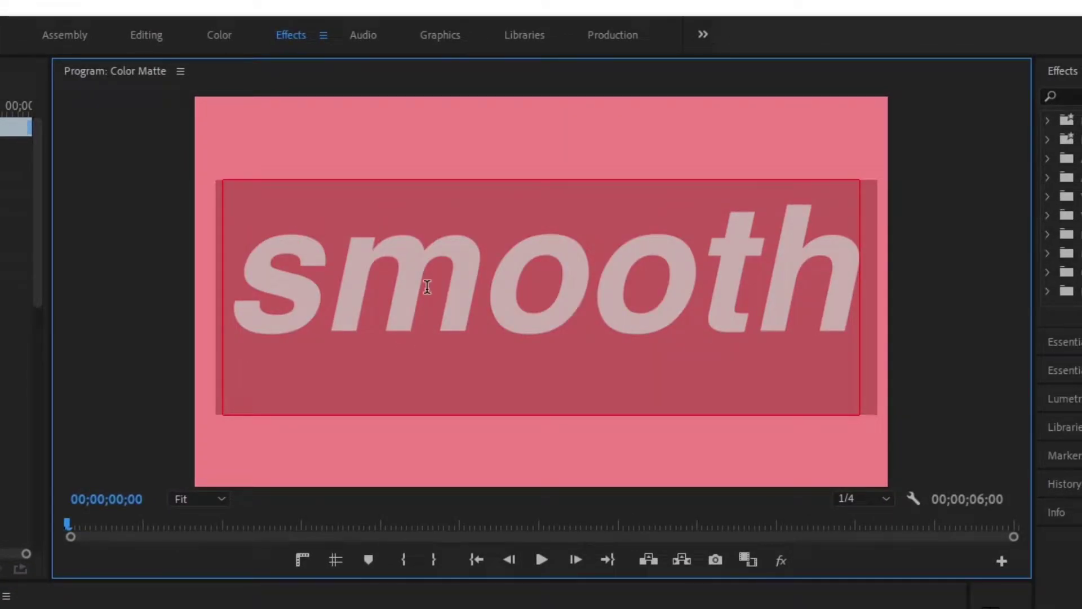
key(BackSpace)
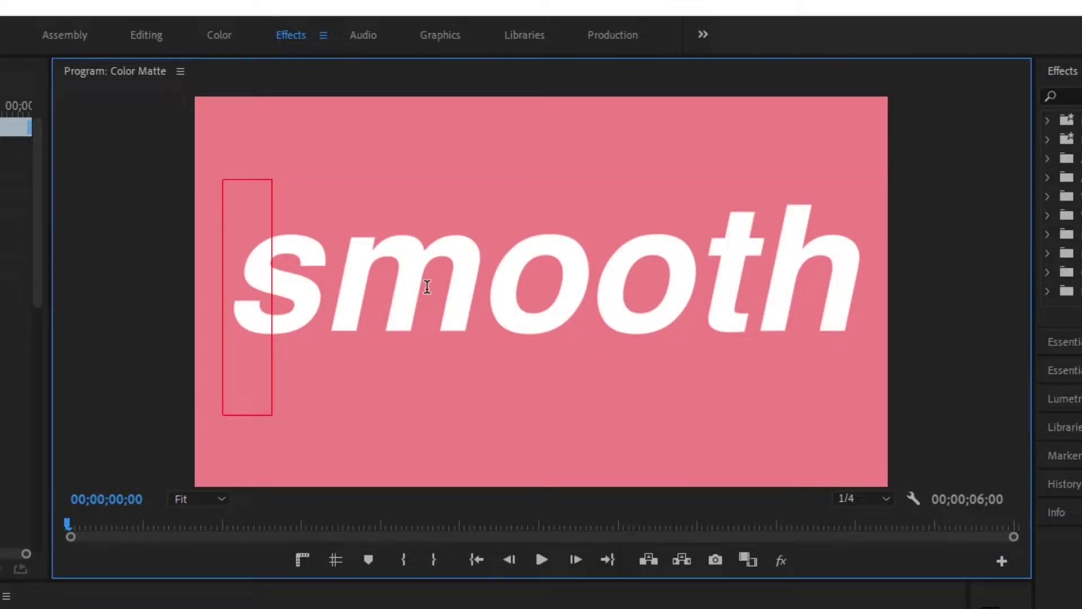
key(shift+Right)
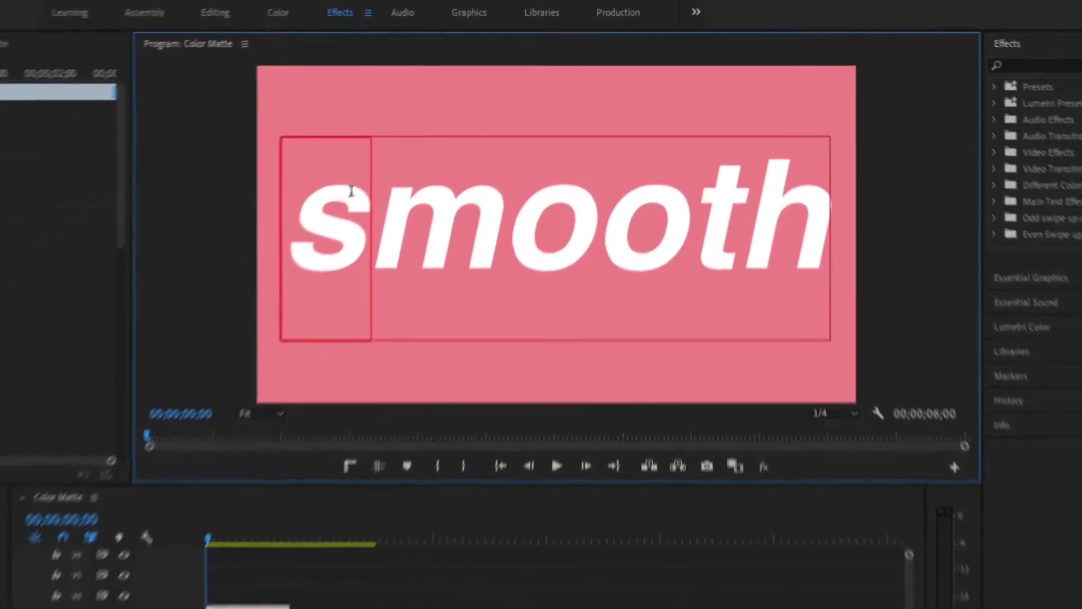
click(85, 416)
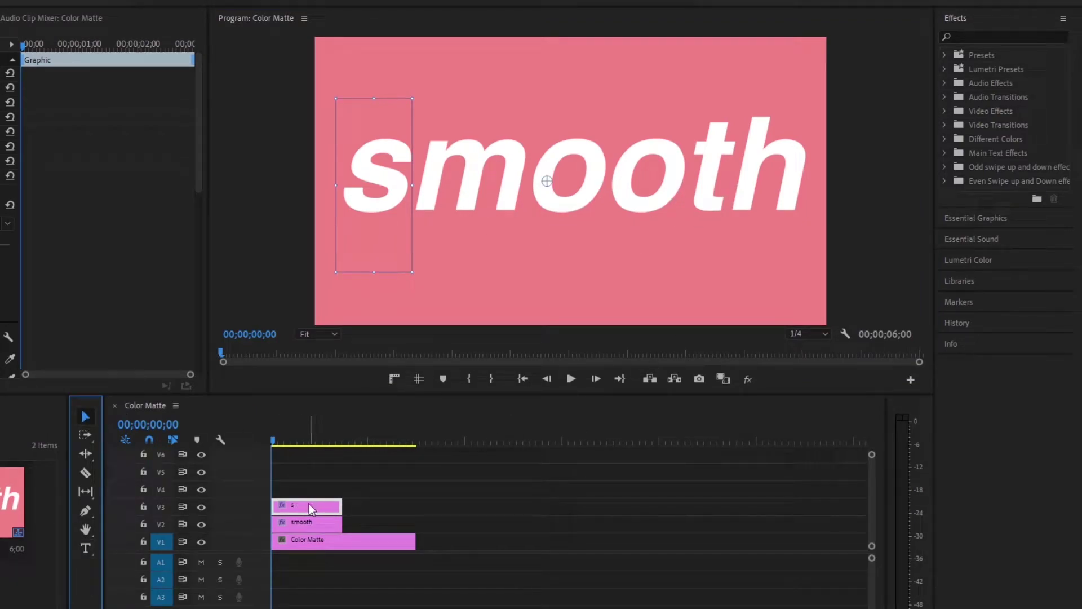
- Duplicate the "s" clip onto V4 as the letter "m" and shift its Vector Motion horizontal position to 1226 over the word's m
drag(306, 509, 306, 490)
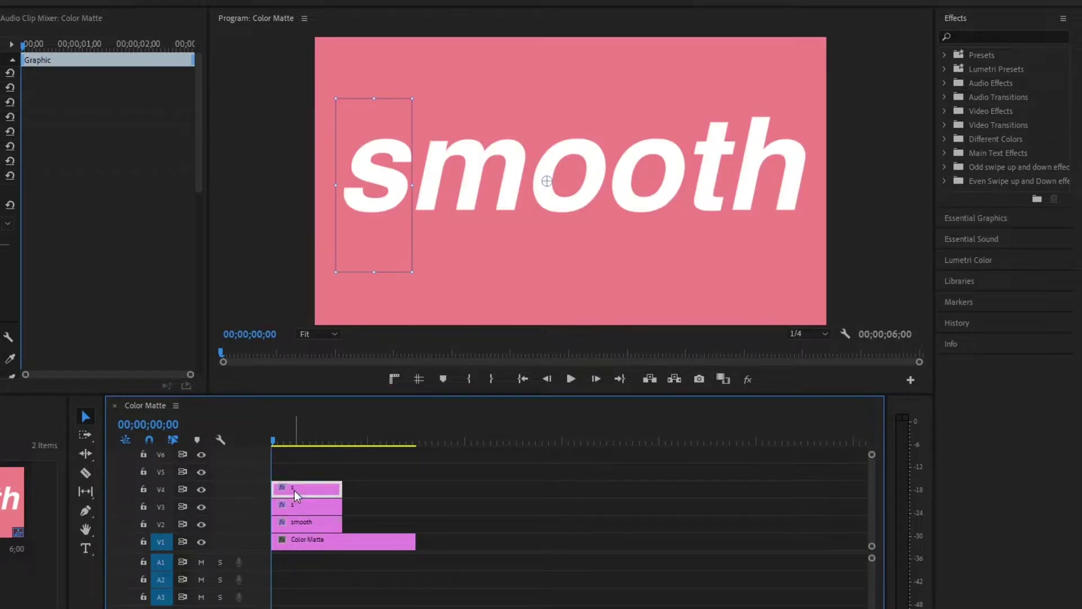
double_click(384, 183)
text(m)
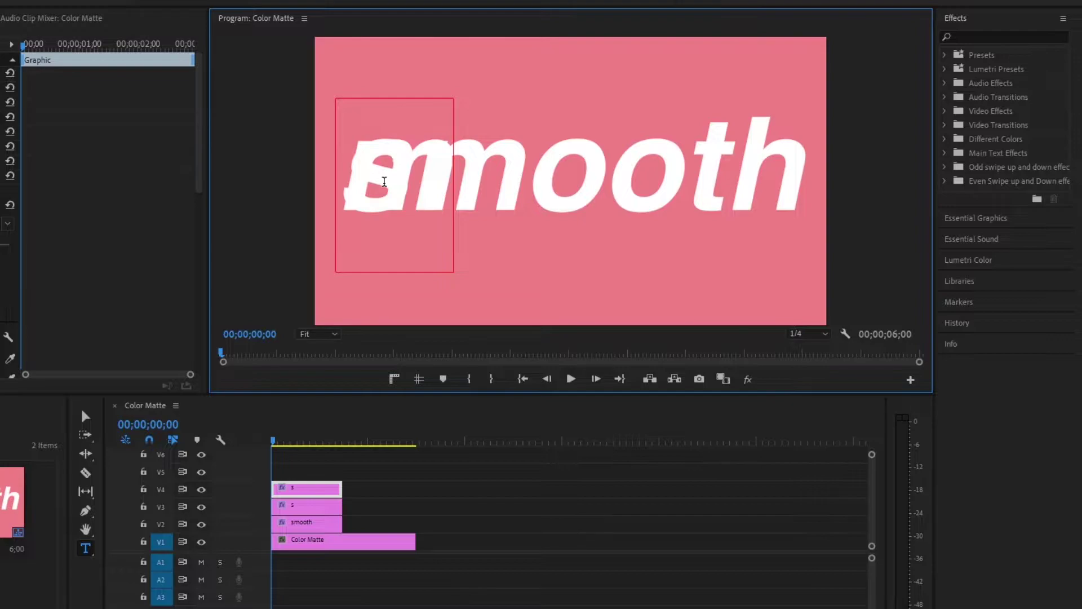
click(8, 88)
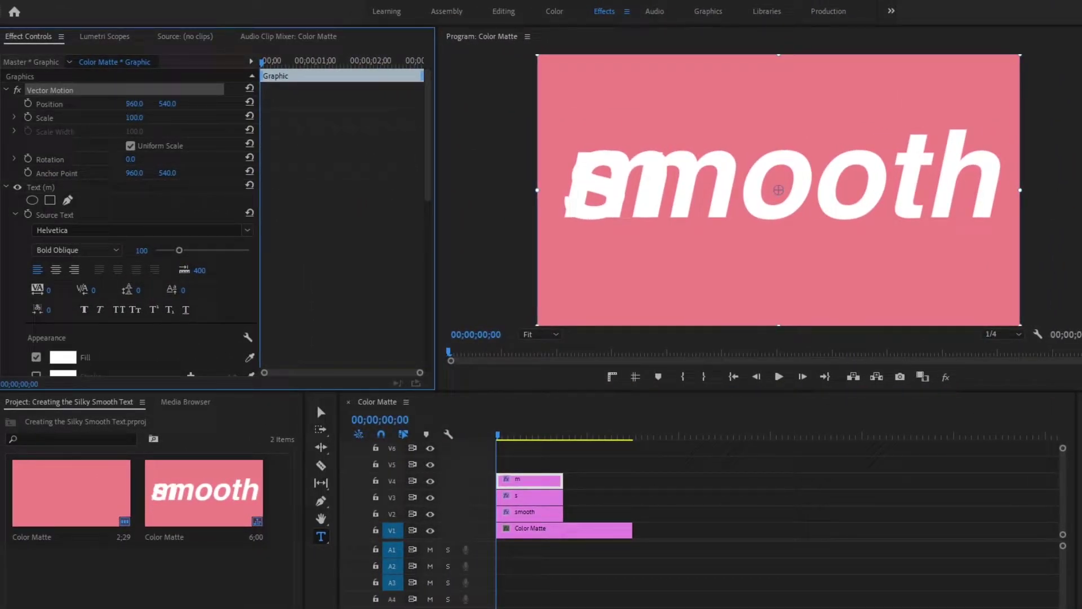
drag(134, 104, 274, 104)
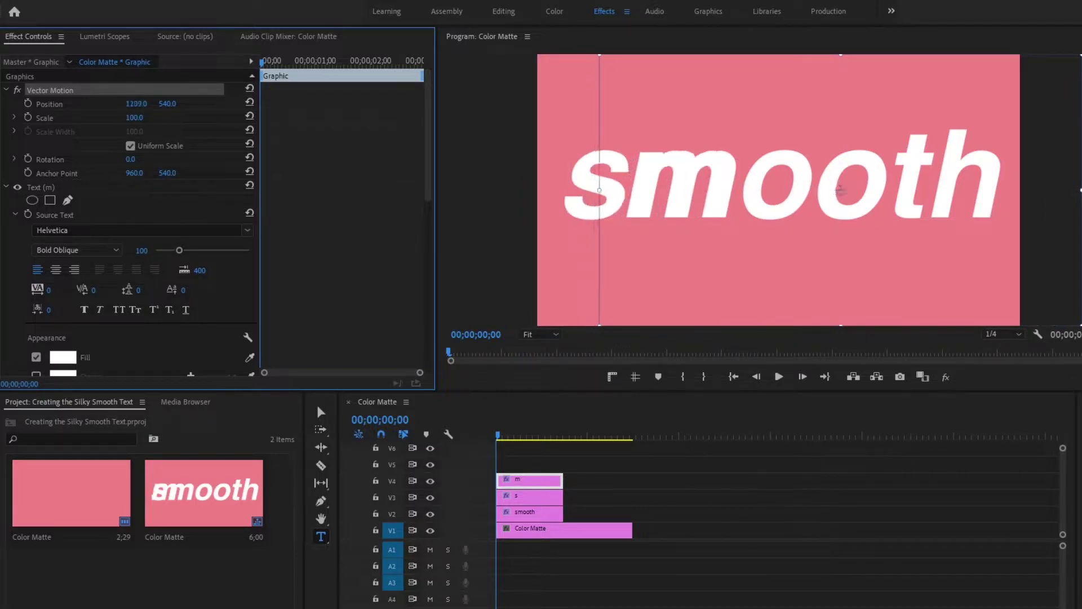
drag(840, 190, 845, 190)
- Duplicate the "m" clip onto V5 as the letter "o" and shift its horizontal position to 1661 over the word's first o
drag(524, 486, 527, 465)
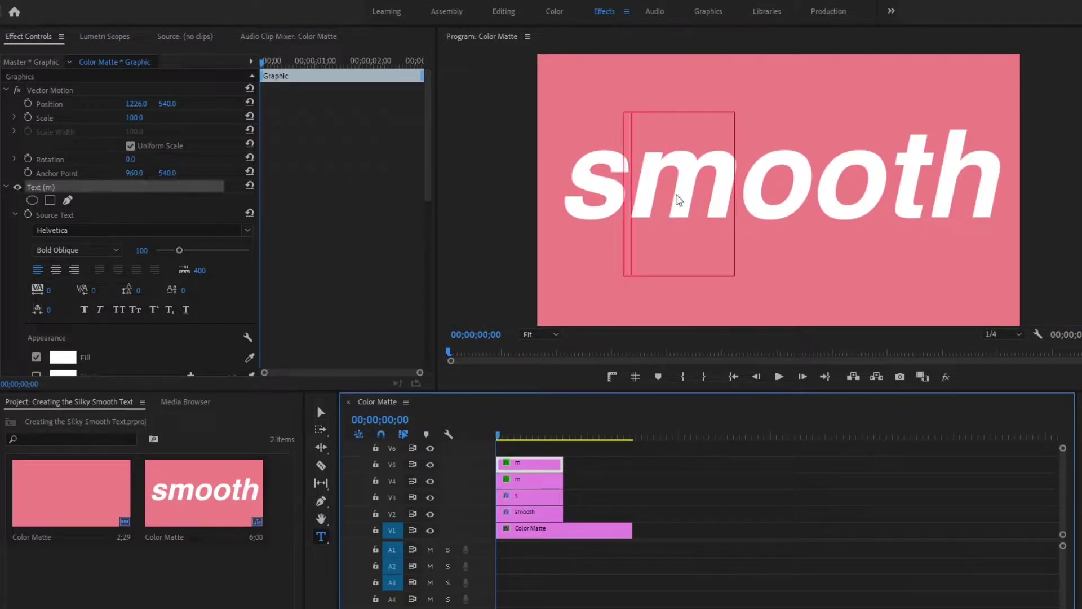
double_click(676, 192)
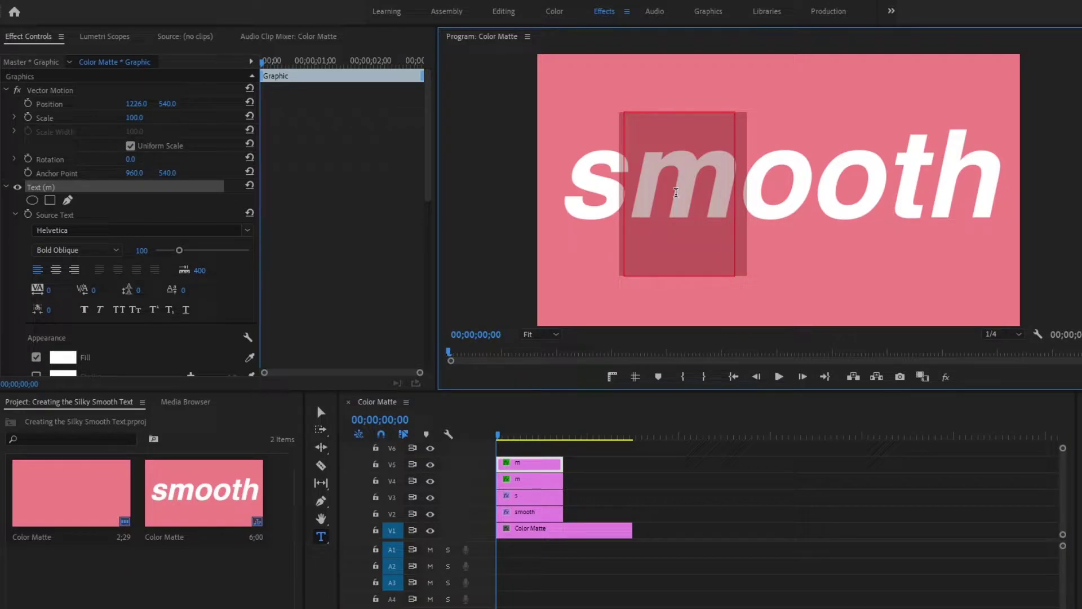
text(o)
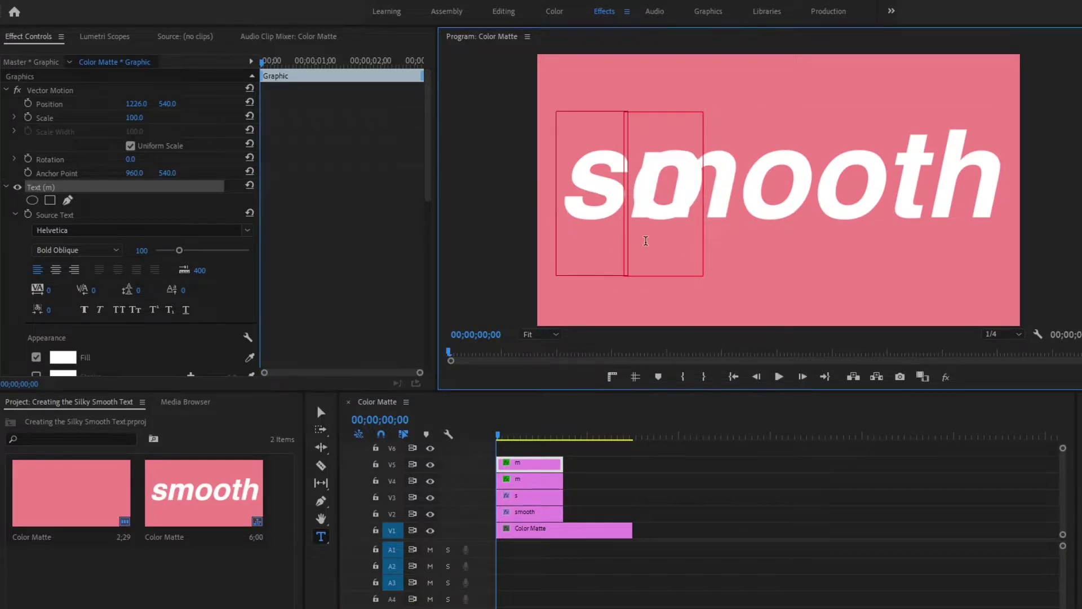
click(61, 103)
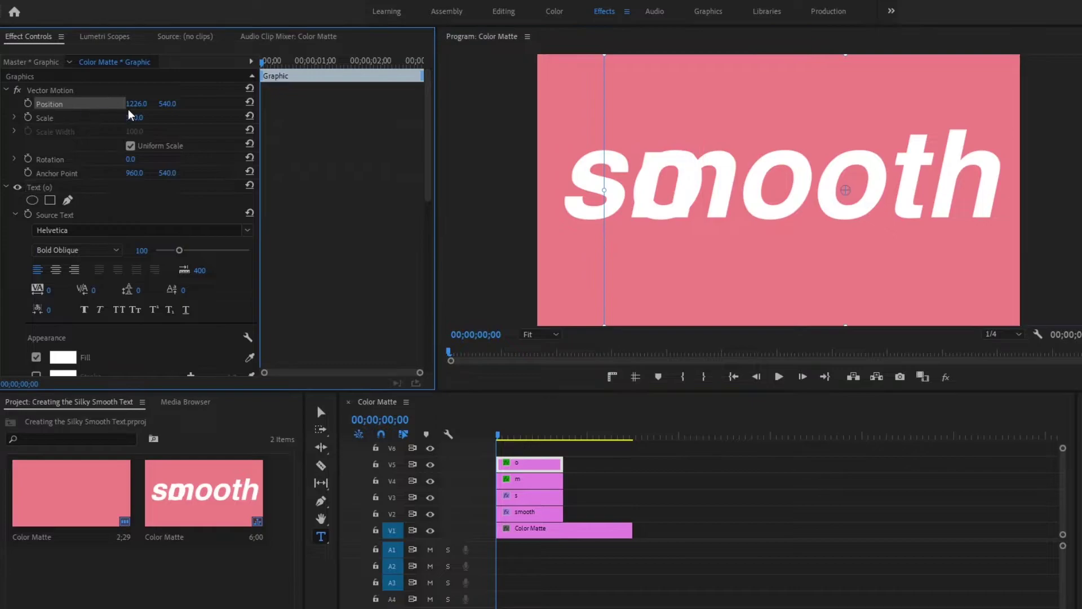
drag(133, 104, 339, 103)
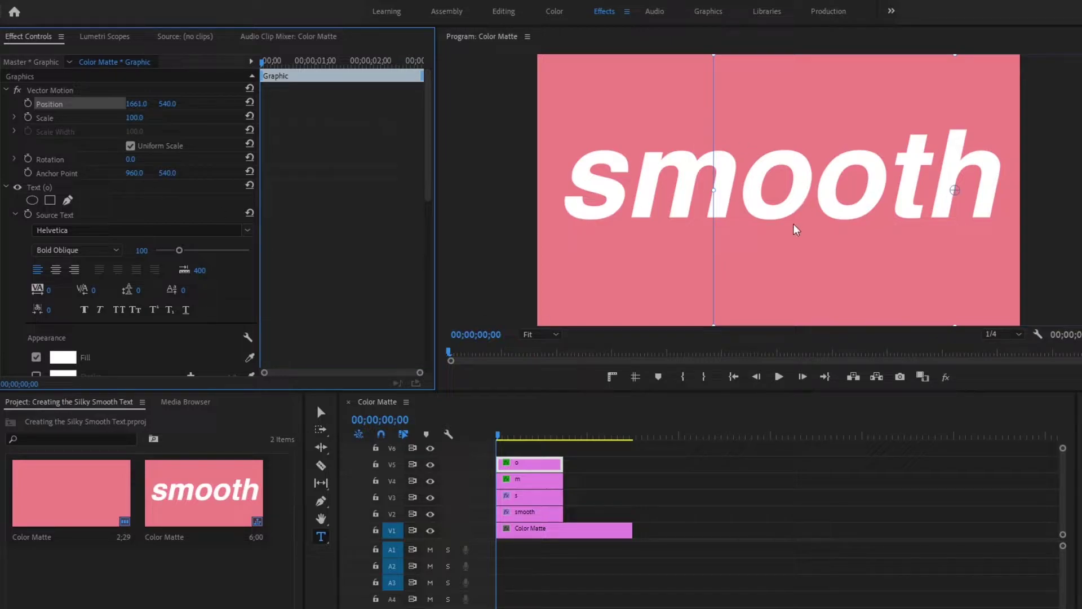
- Duplicate the "o" clip onto V6 and shift the copy horizontally over the second o of the word
scroll(517, 484, up, 1)
alt+drag(517, 485, 525, 469)
drag(135, 103, 304, 103)
- Duplicate the upper "o" clip onto V7 as the letter "t" and shift it horizontally over the word's t
alt+drag(517, 467, 529, 453)
double_click(850, 208)
text(t)
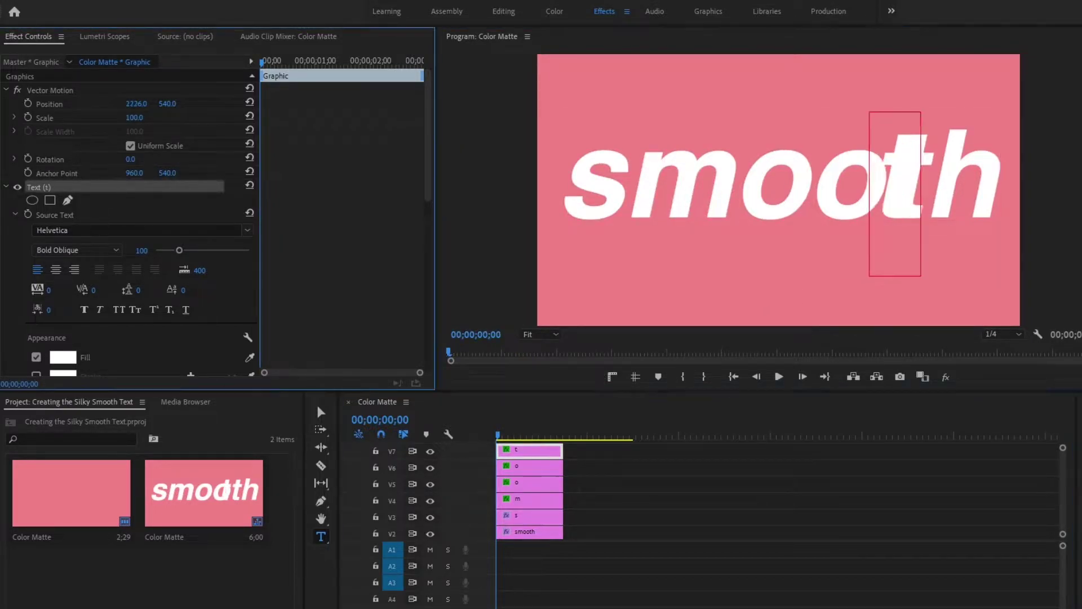
drag(136, 103, 158, 104)
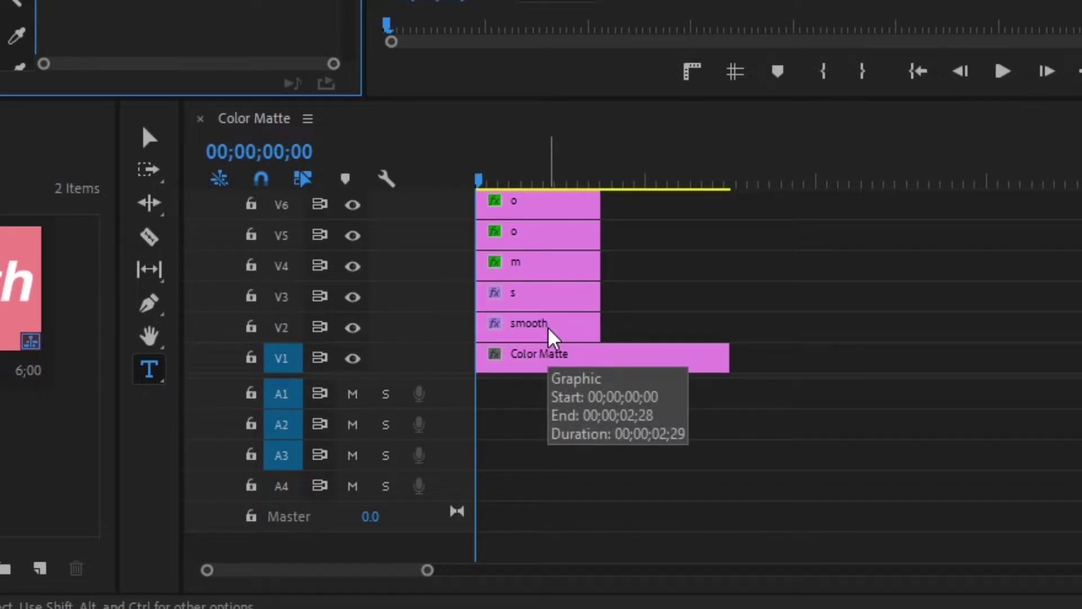
- Delete the full-word "smooth" clip from track V2
click(535, 338)
key(Delete)
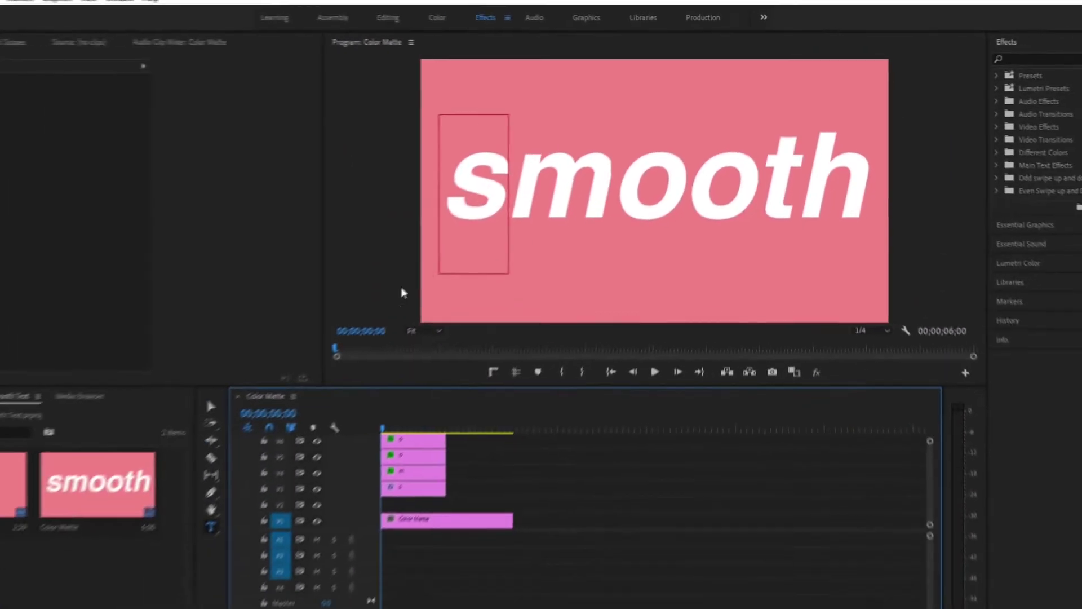
- Apply the Distort Transform effect to the "s" clip on V3 and set its shutter angle to 360
click(396, 488)
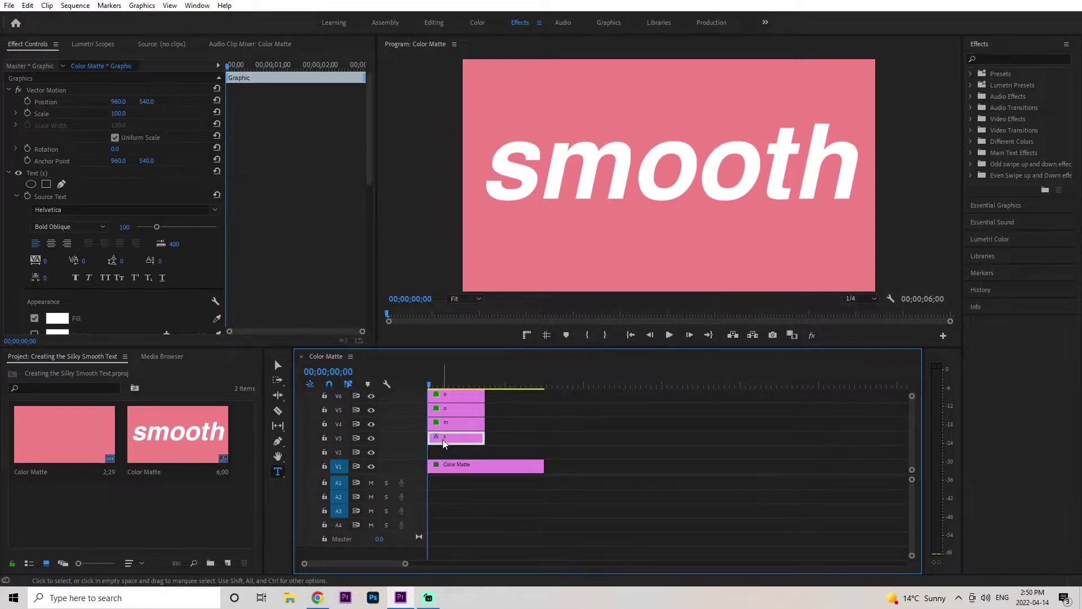
click(993, 58)
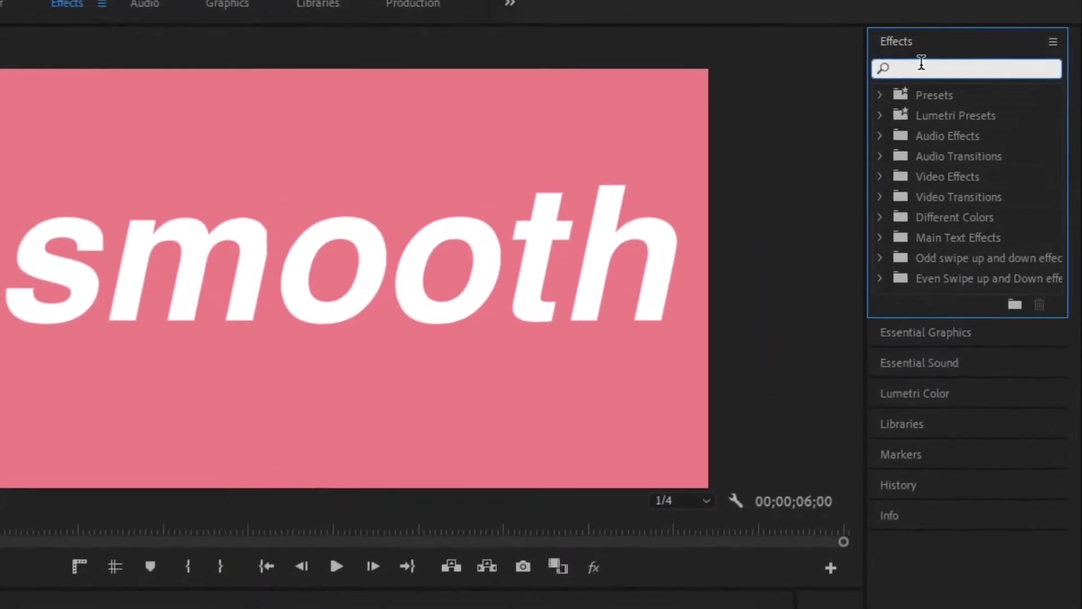
text(transf)
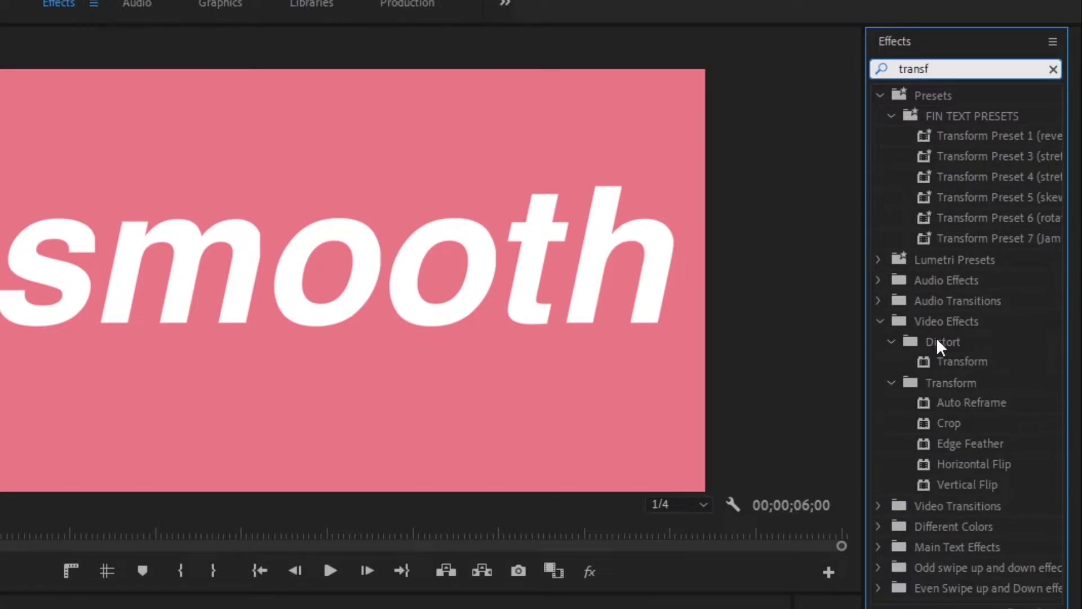
drag(971, 362, 546, 413)
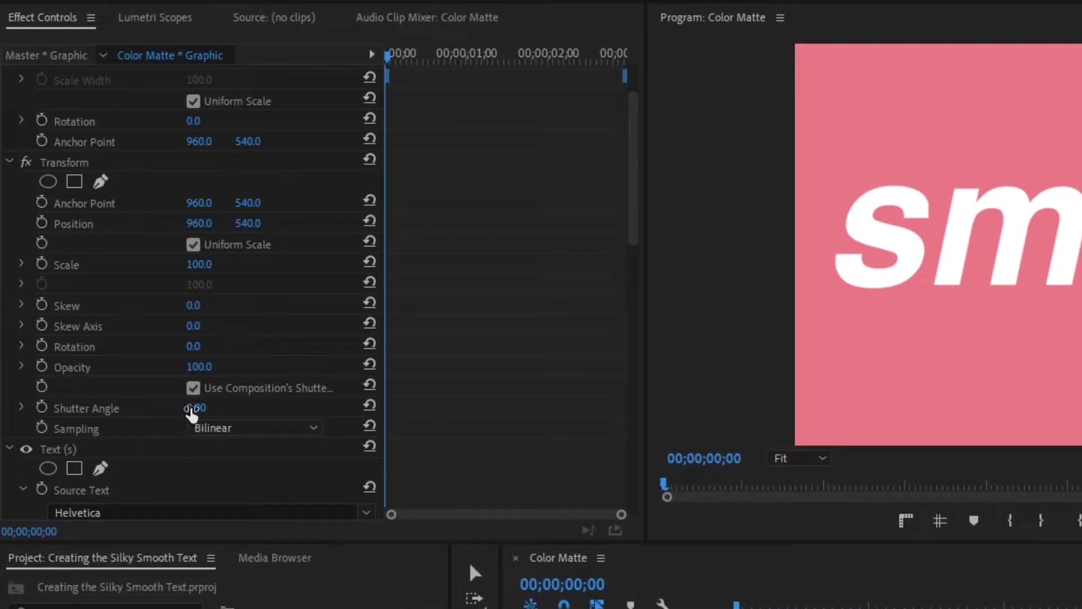
drag(191, 409, 337, 409)
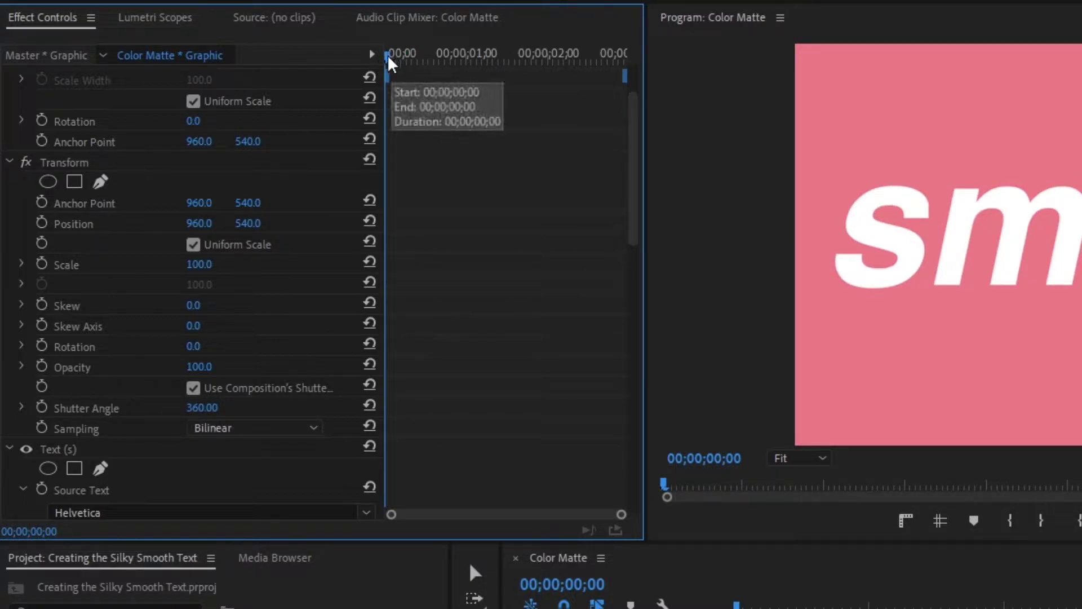
- Keyframe the "s" clip's Transform position at 00;00;02;02 and set its vertical position to 480 at 00;00;01;21
drag(389, 60, 558, 59)
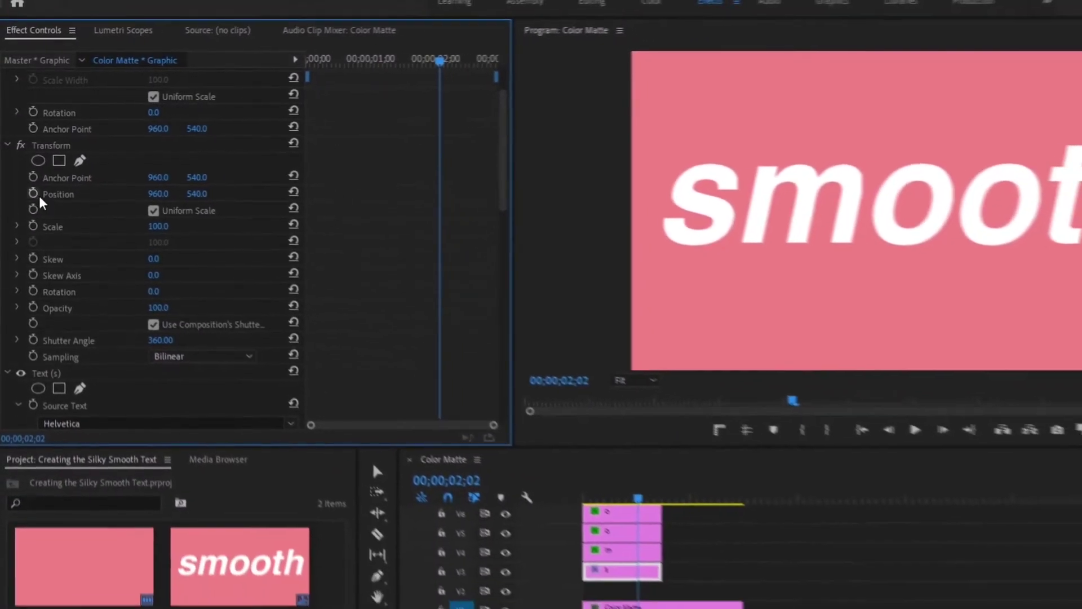
click(38, 212)
drag(373, 63, 348, 129)
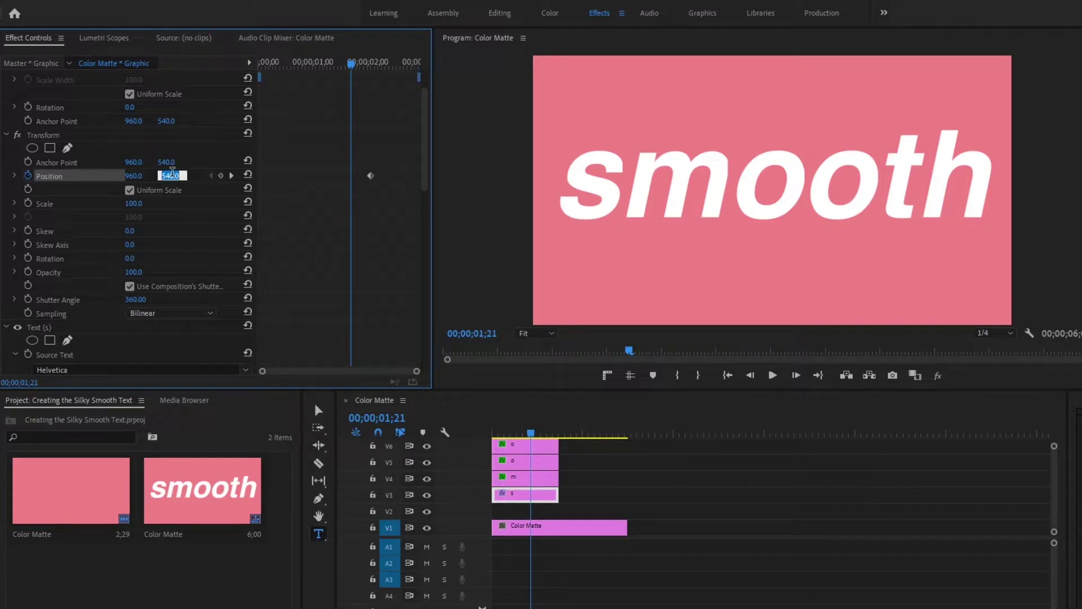
key(Return)
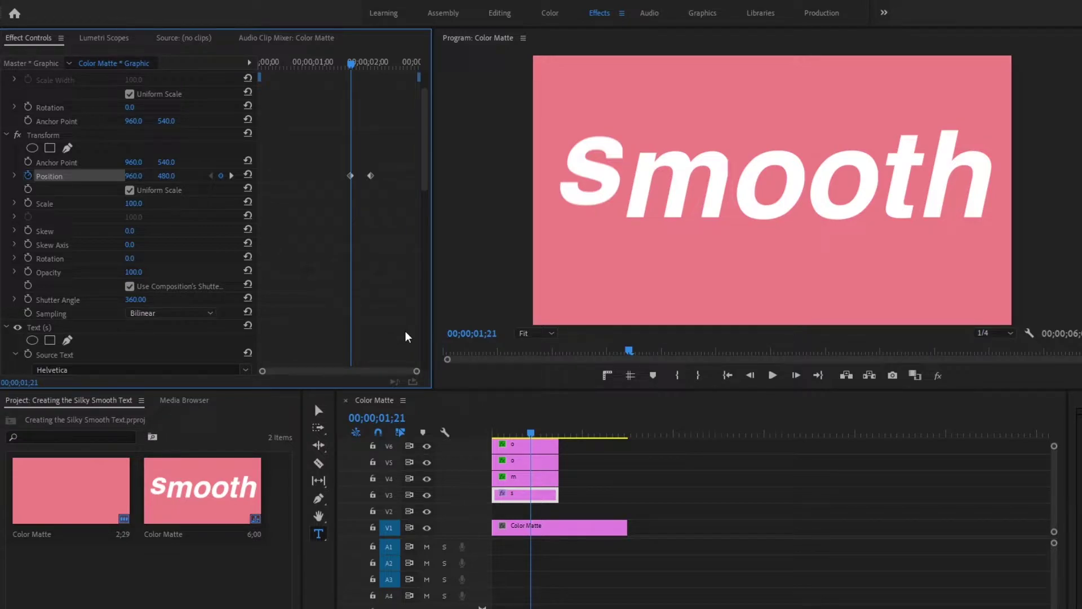
- Add a Position keyframe at 00;00;01;20 and set the "s" clip's vertical Transform position to 1516 at 00;00;00;00
key(Left)
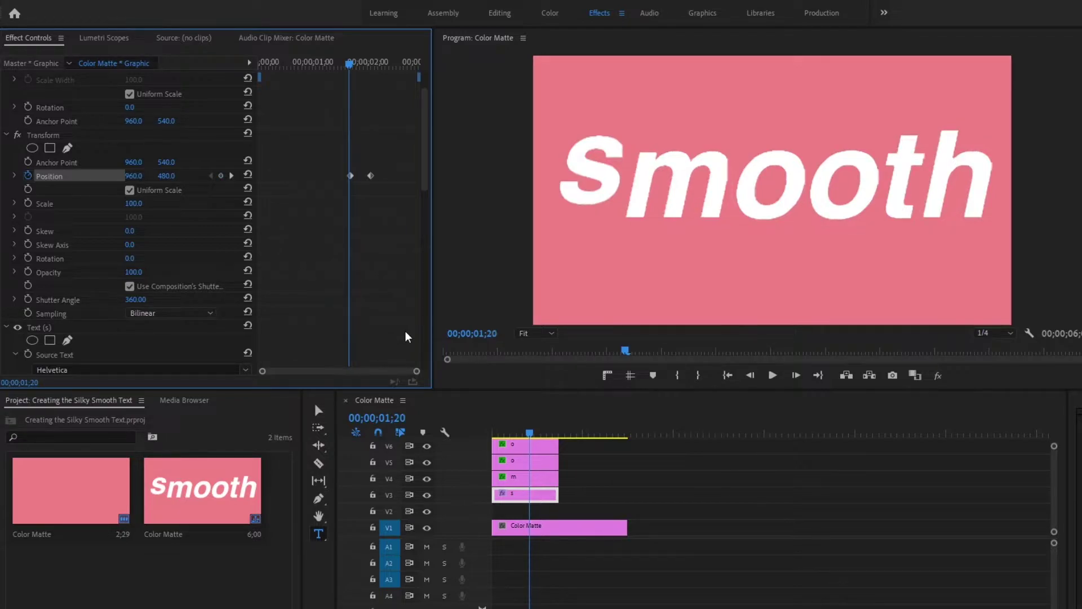
click(221, 177)
drag(350, 67, 222, 73)
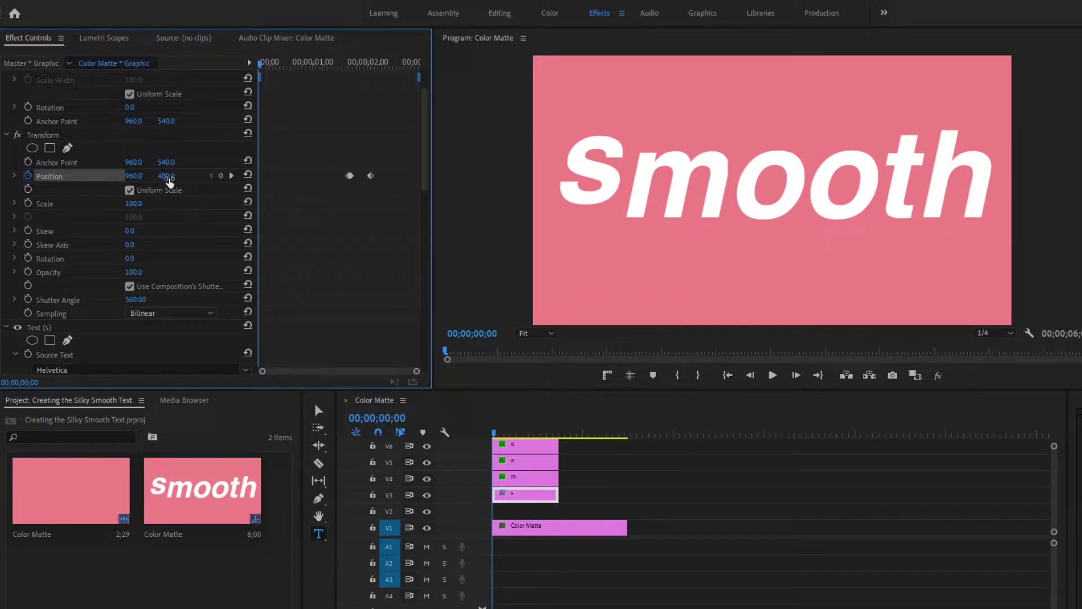
drag(166, 176, 555, 175)
drag(281, 175, 319, 175)
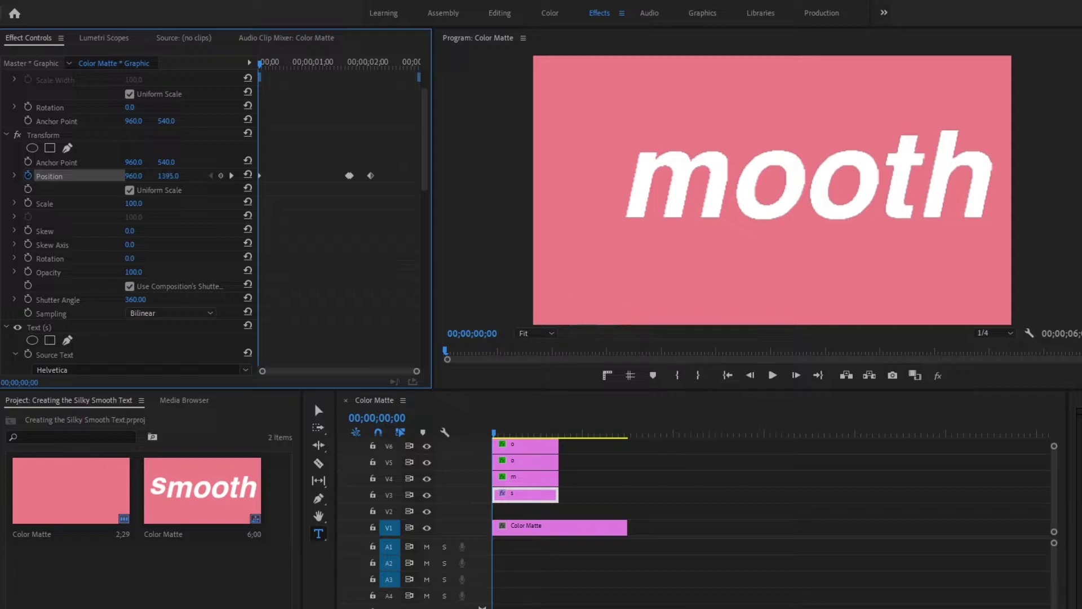
drag(168, 176, 176, 176)
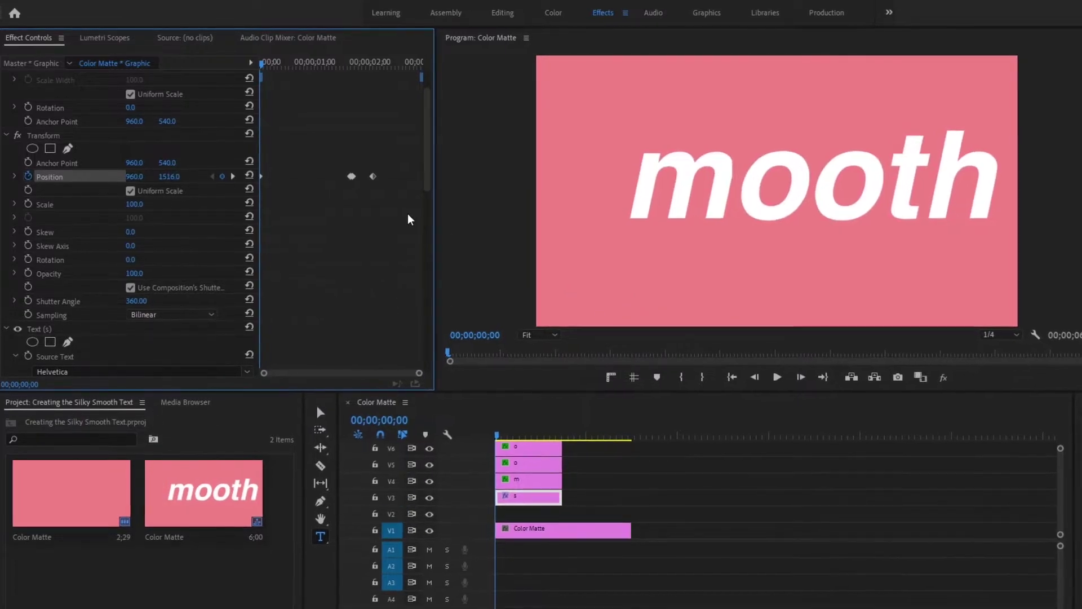
- Select all of the "s" clip's Transform Position keyframes and change their temporal interpolation to Bezier
drag(417, 217, 221, 160)
drag(340, 214, 360, 221)
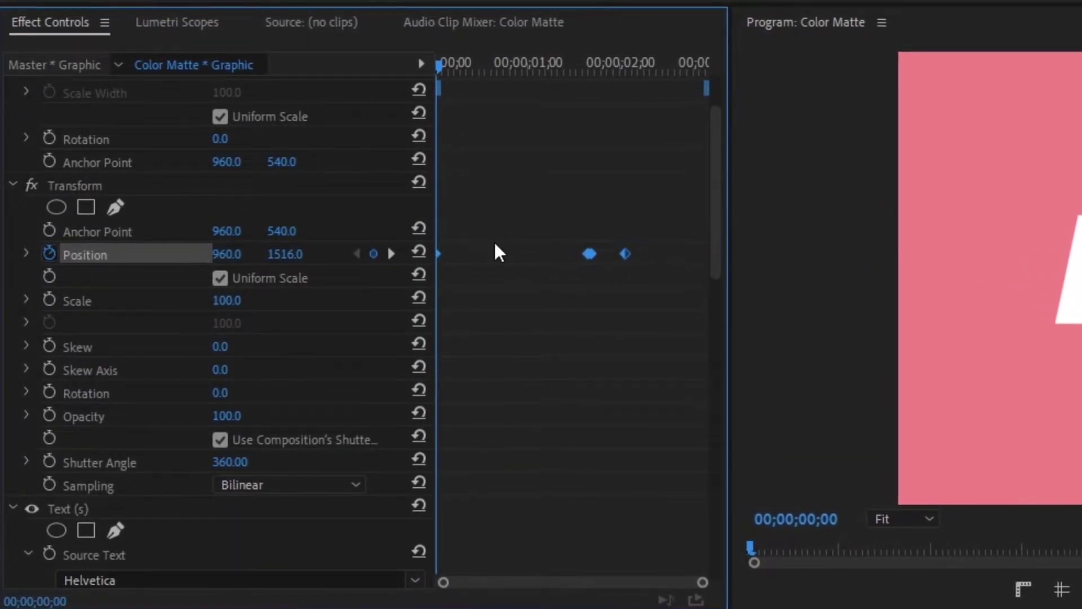
right_click(628, 252)
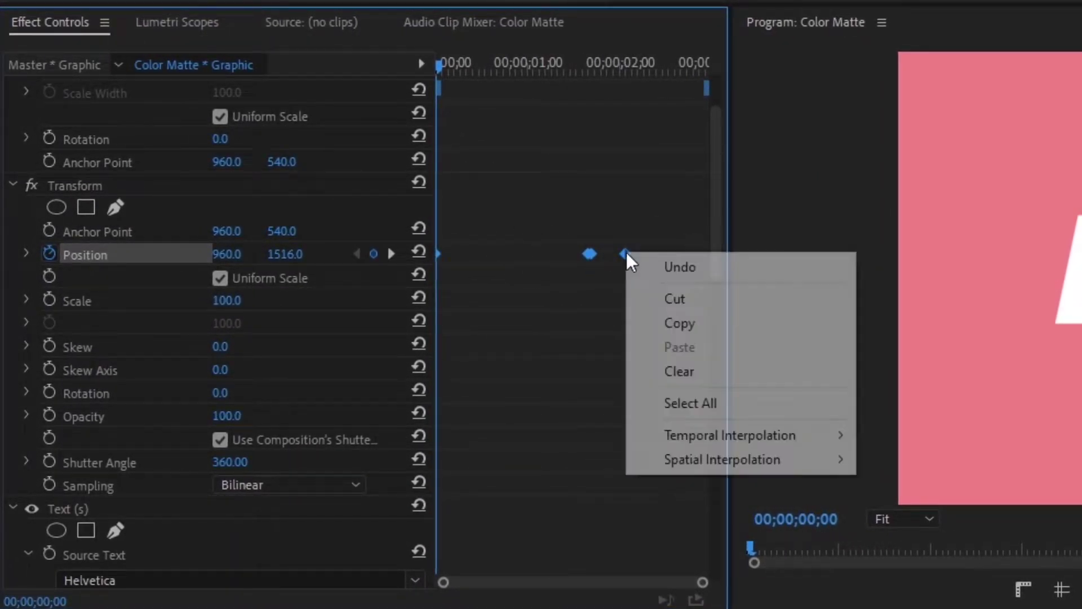
mouse_move(749, 442)
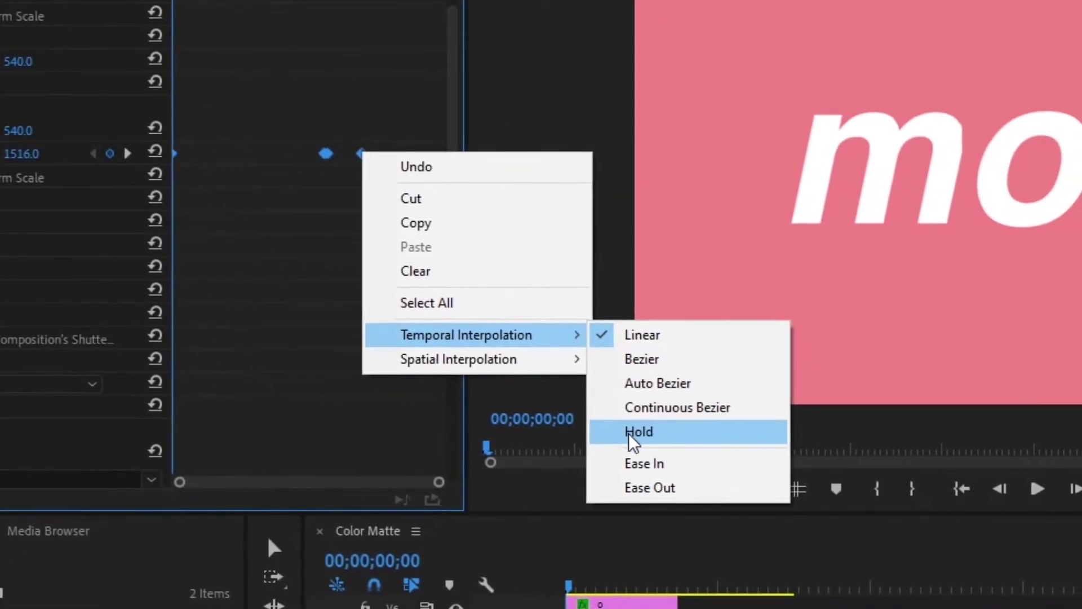
click(671, 369)
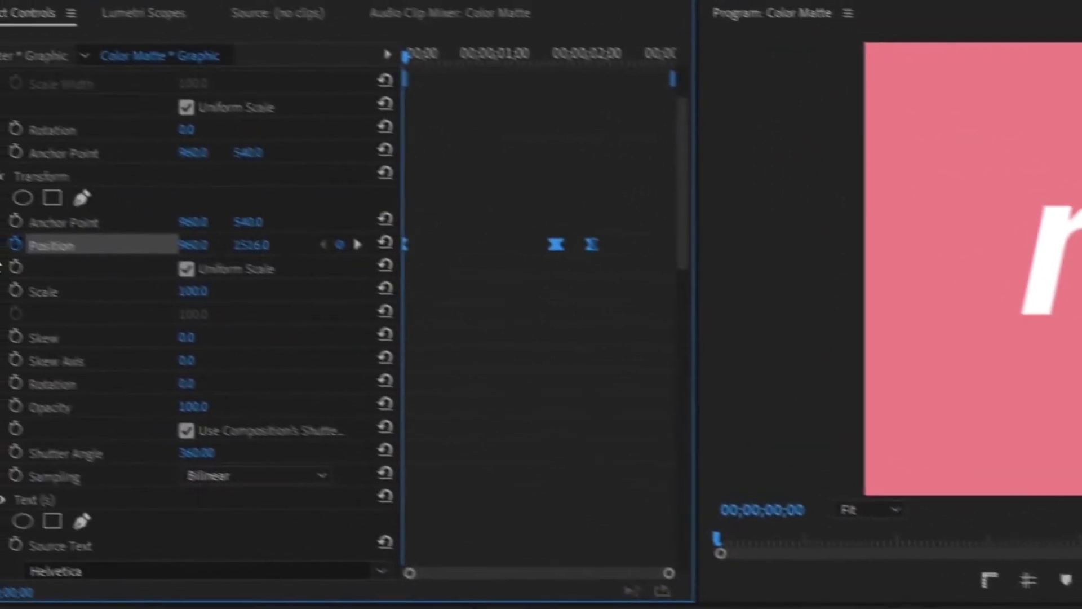
- Show the Position velocity graph and pull the first keyframe's outgoing handle down to zero velocity with a longer ease
click(27, 259)
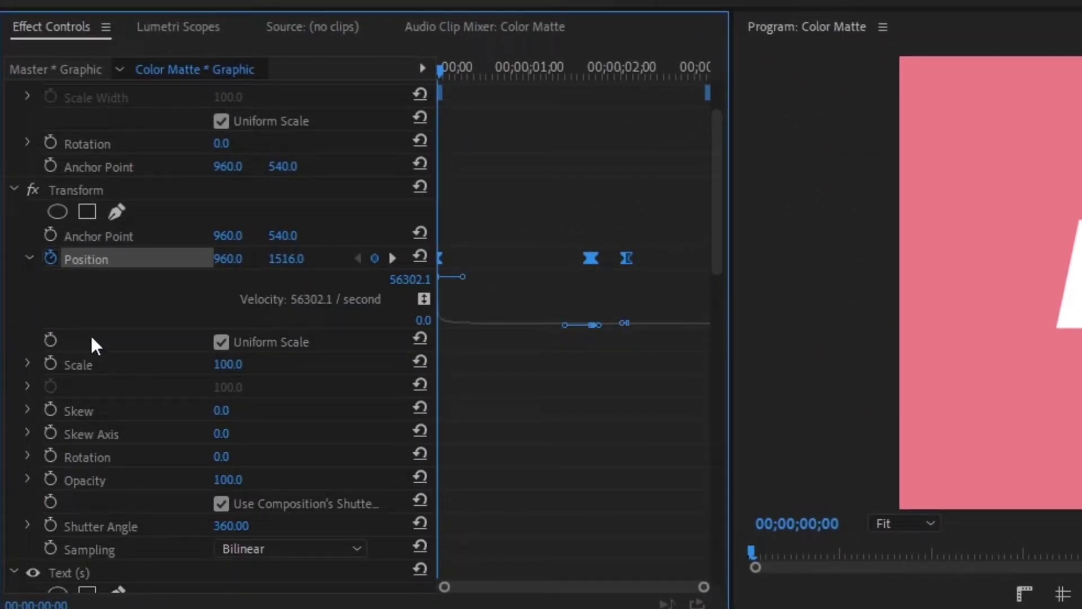
click(528, 377)
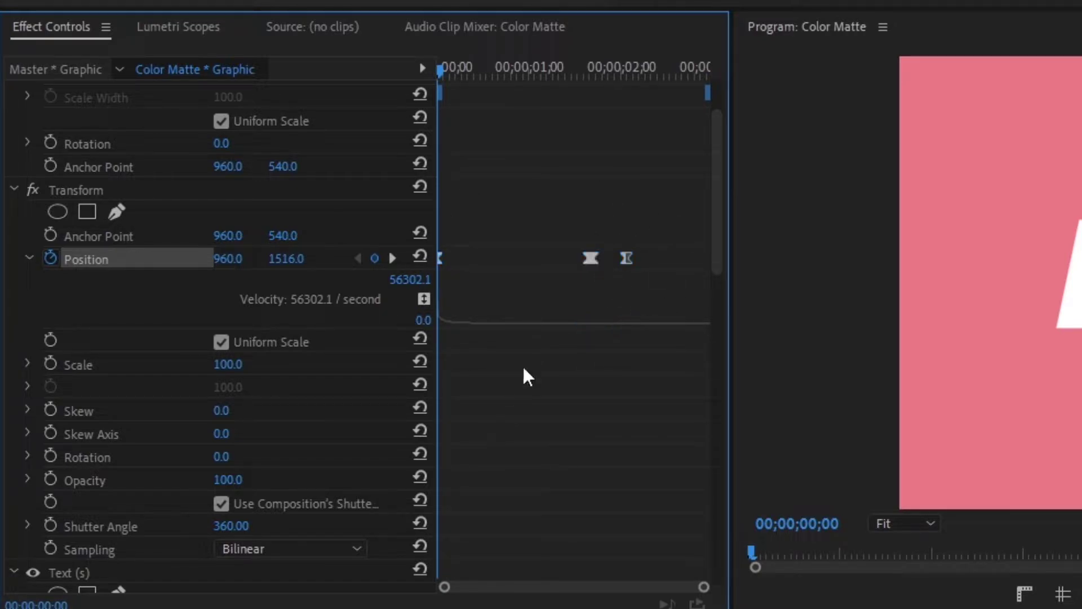
click(440, 258)
drag(463, 280, 483, 372)
- Lengthen the outer ease handles of the two middle Position keyframes and flatten the last keyframe's incoming handle to zero velocity
drag(703, 586, 594, 586)
drag(528, 587, 570, 587)
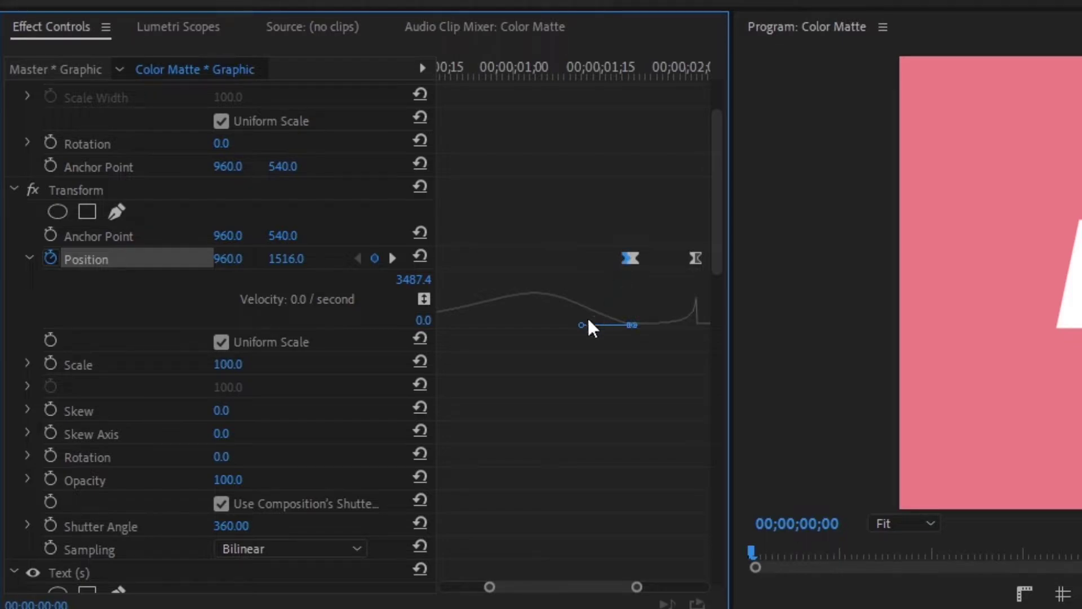
drag(585, 349, 545, 353)
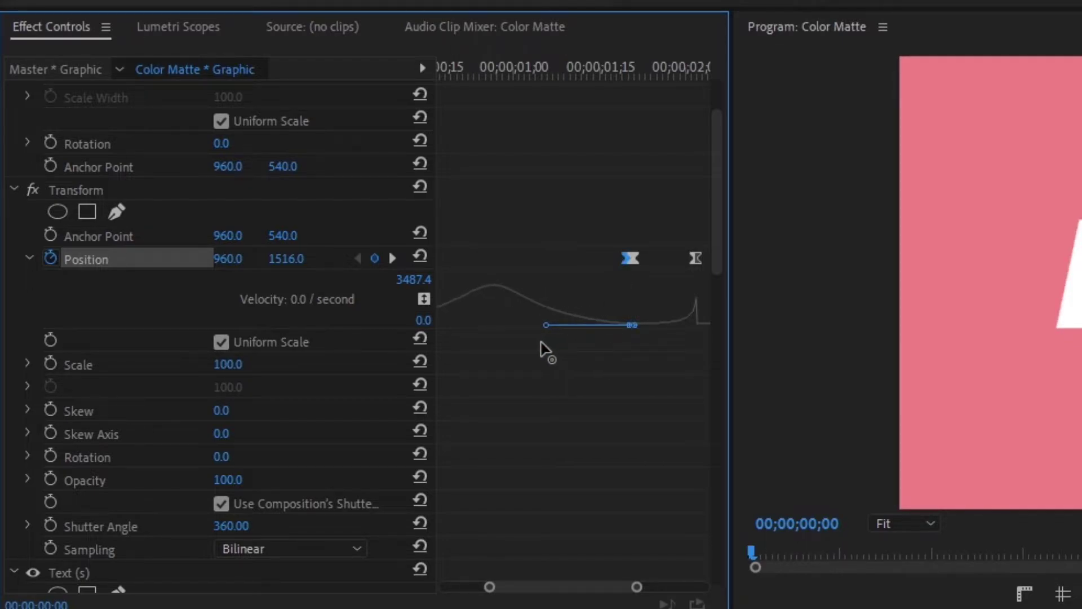
scroll(686, 213, right, 2)
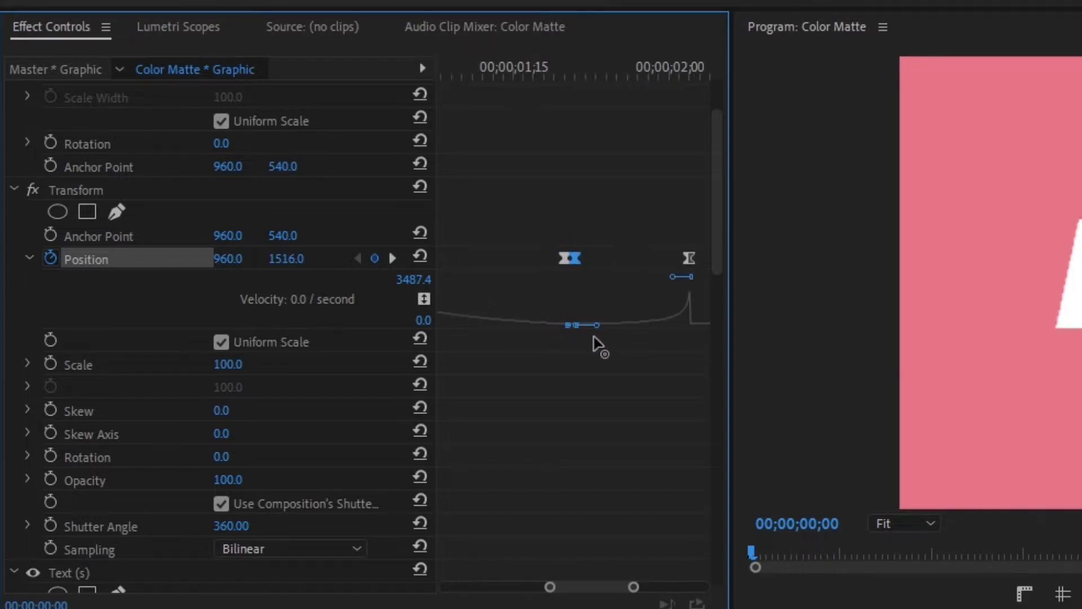
drag(594, 337, 626, 347)
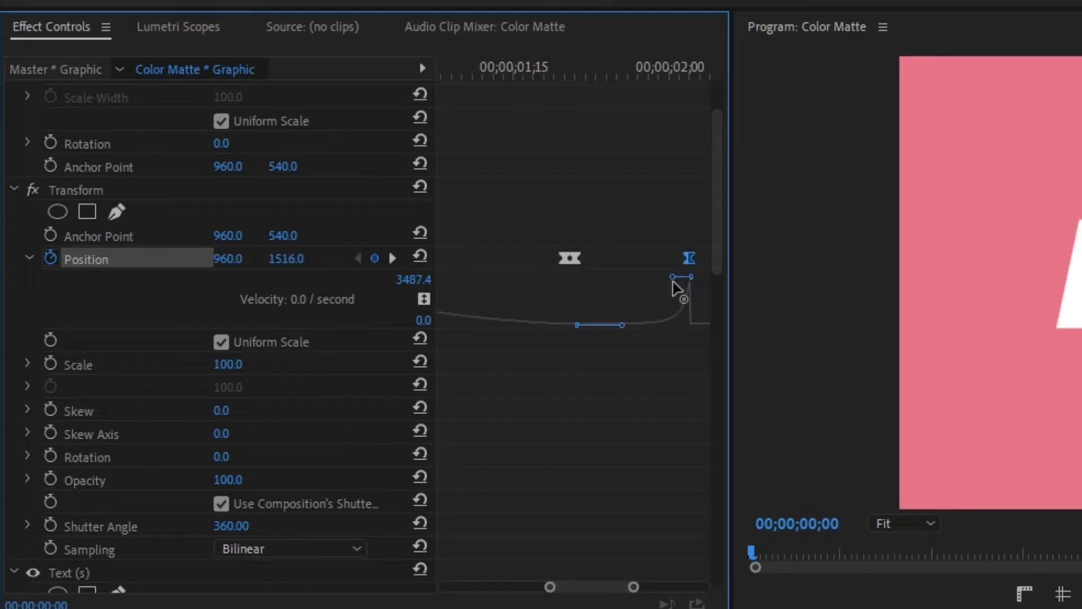
drag(676, 313, 651, 376)
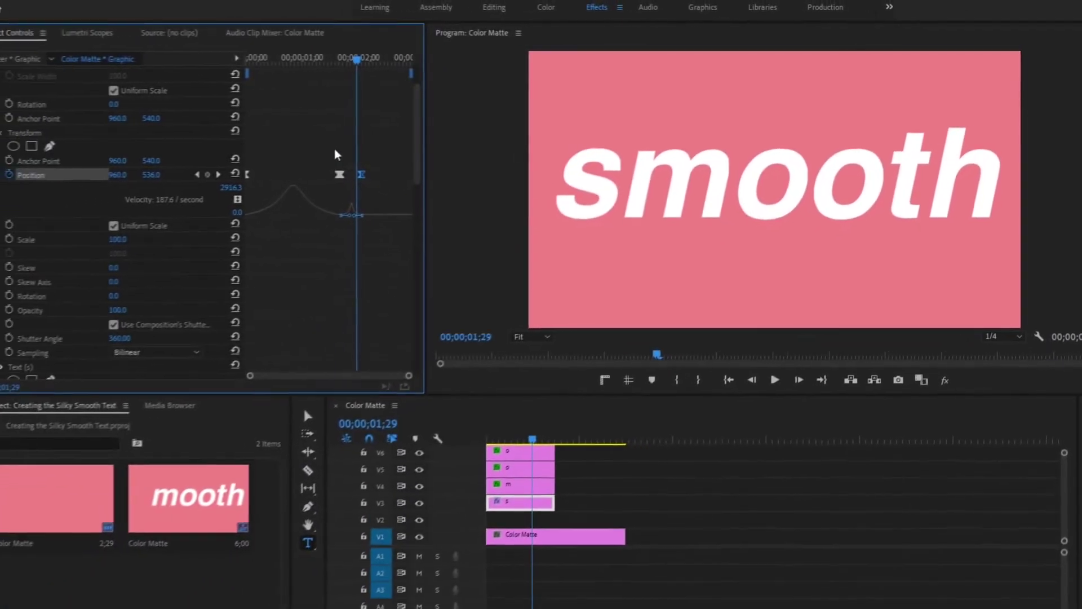
- Move all Position keyframes except the first earlier, placing the middle pair around 00;00;00;27, and preview the motion
drag(369, 167, 397, 179)
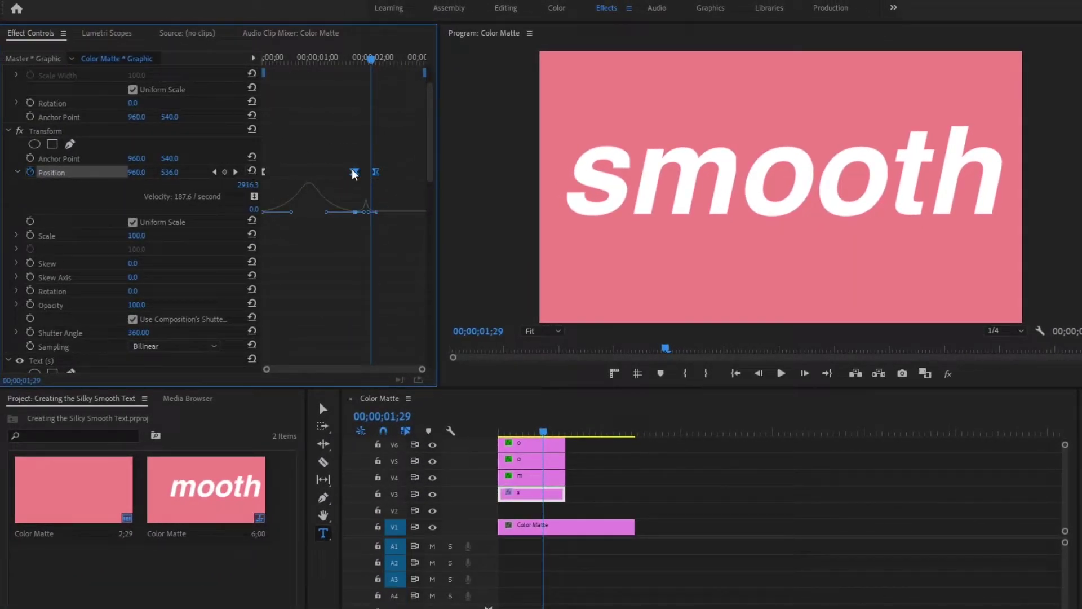
drag(354, 172, 315, 178)
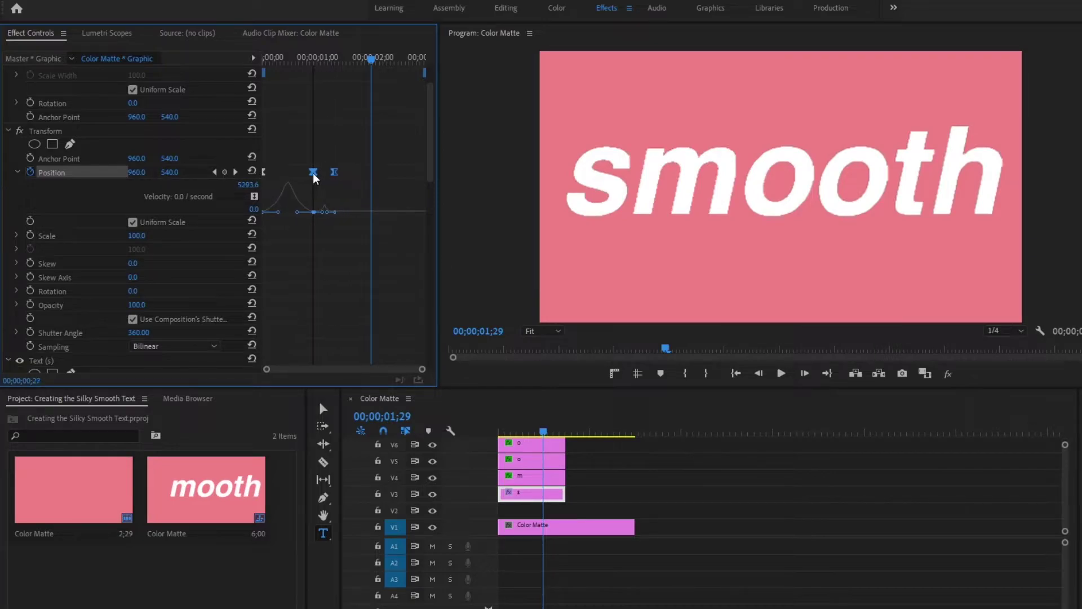
key(space)
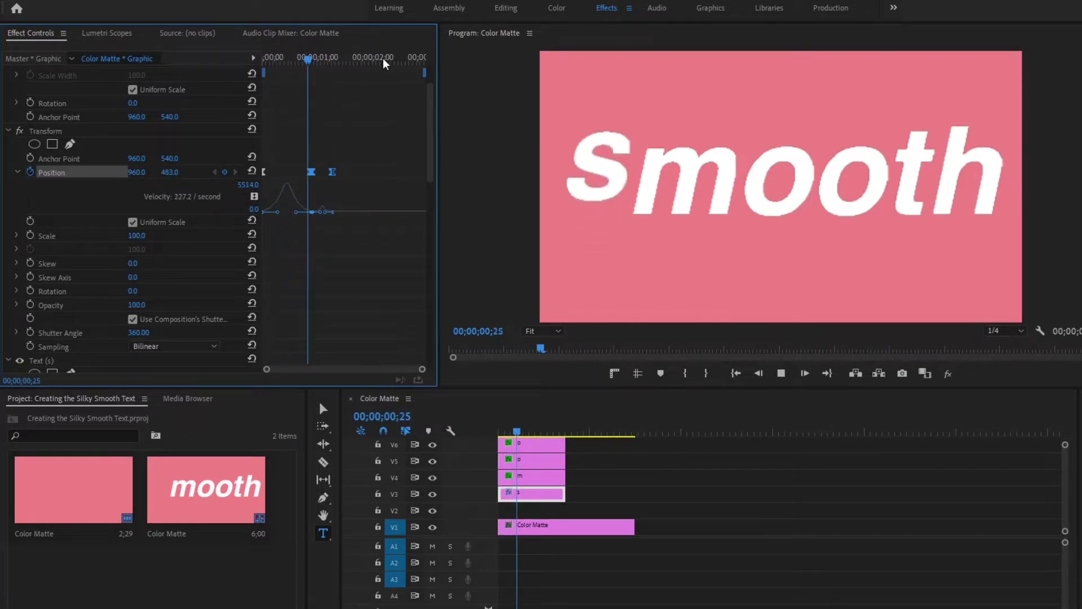
click(309, 57)
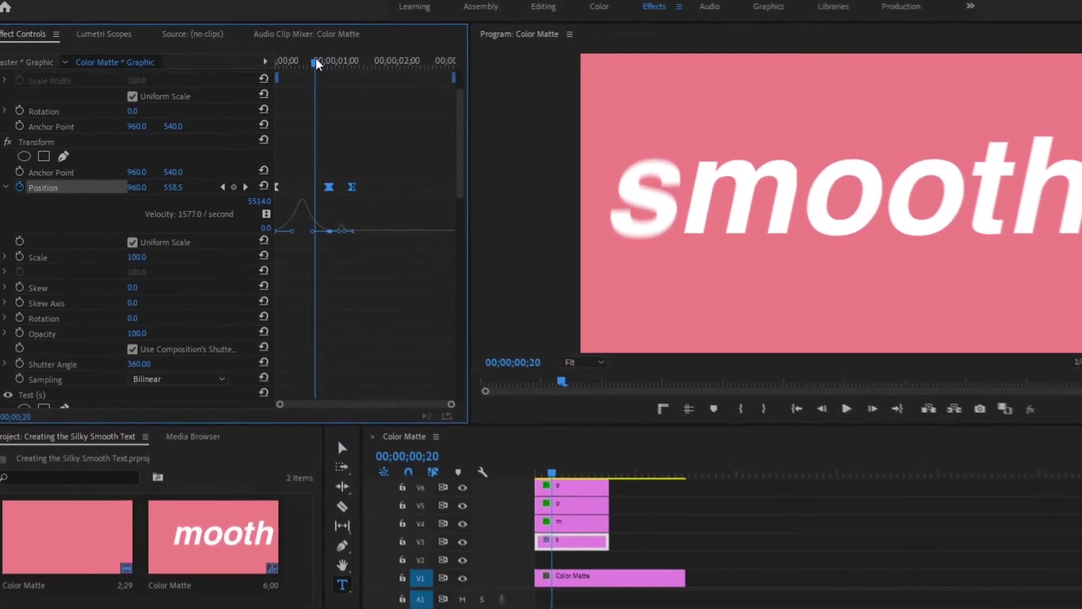
- Move the second of the two middle Position keyframes earlier, right beside its neighbour, and play the animation from the start
drag(316, 58, 332, 61)
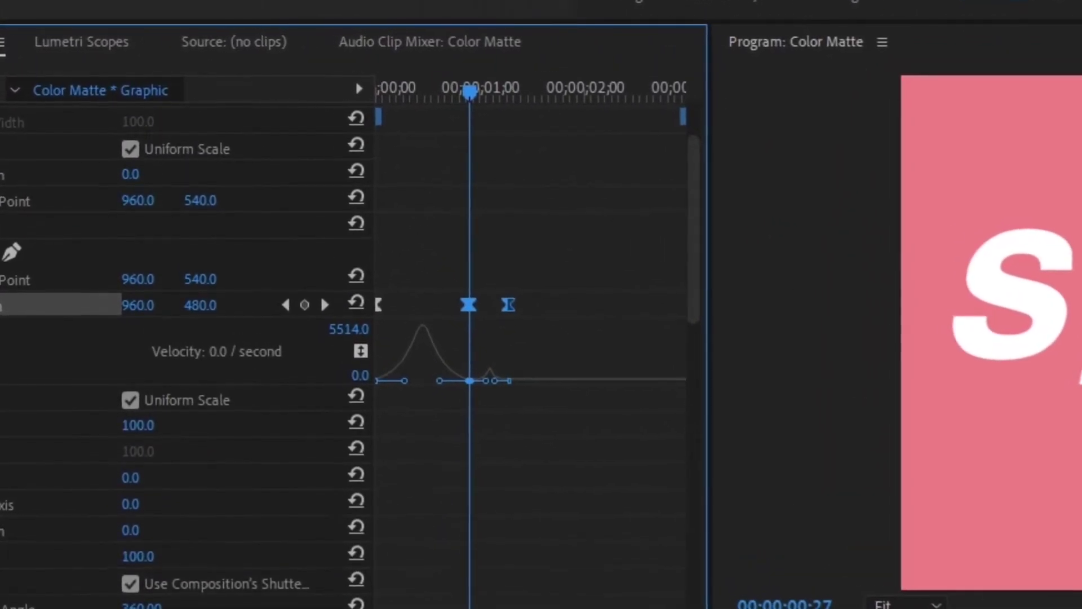
key(equal)
key(equal)
key(equal)
click(661, 463)
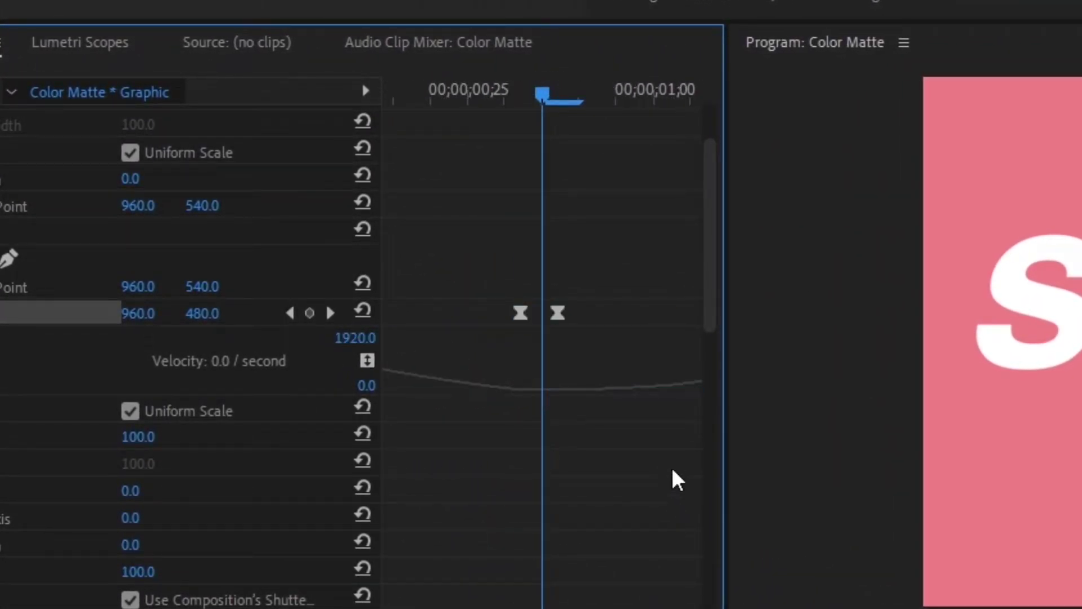
drag(559, 316, 528, 317)
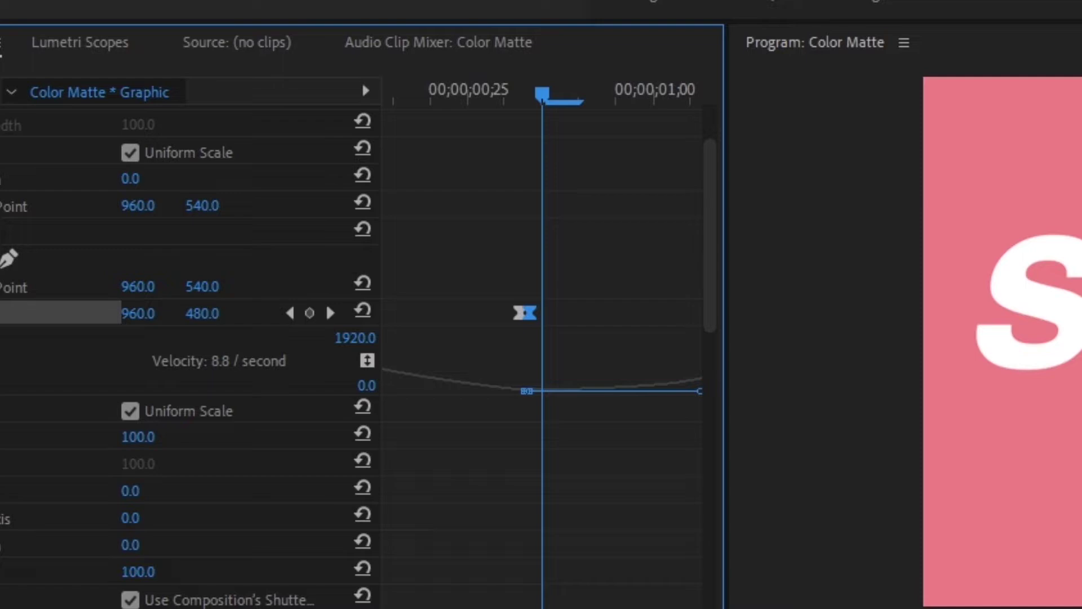
key(Home)
key(space)
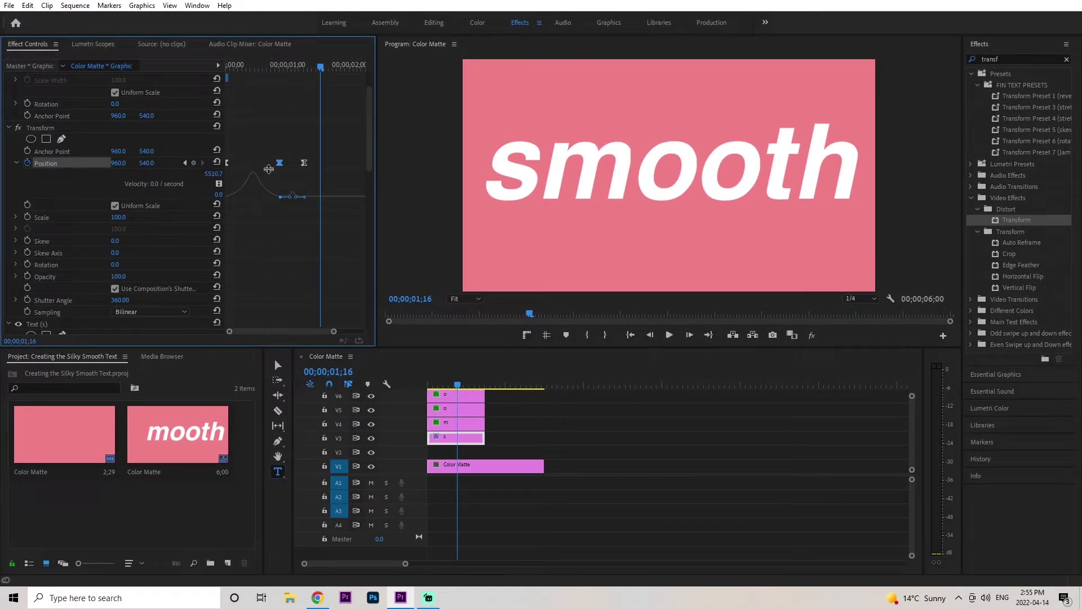
drag(321, 66, 246, 85)
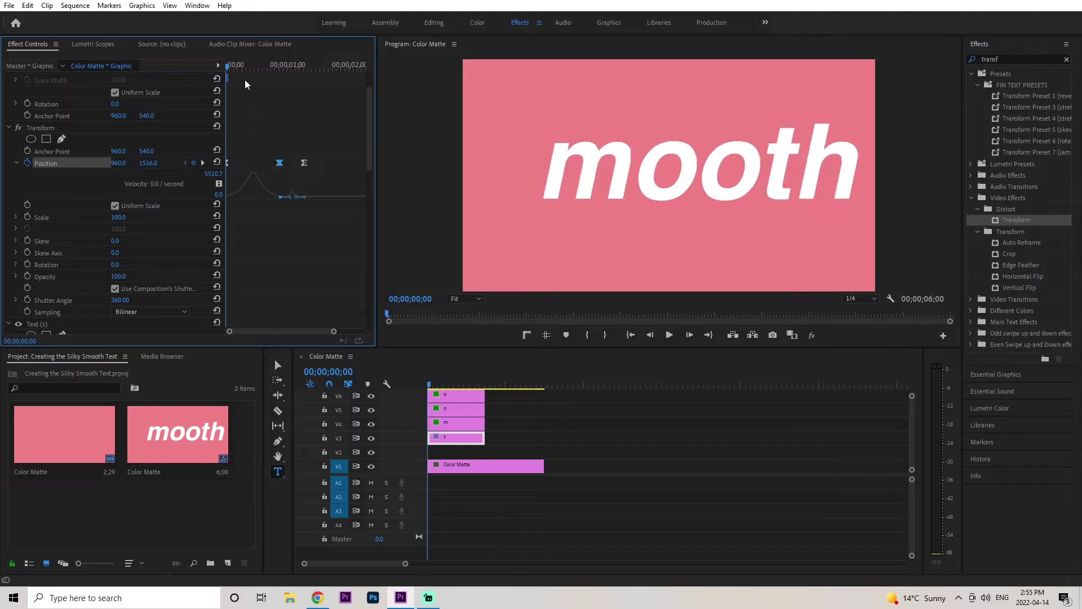
- Copy the "s" clip's keyframed Transform effect onto the m, o, o, t and h clips and play back the word
click(35, 128)
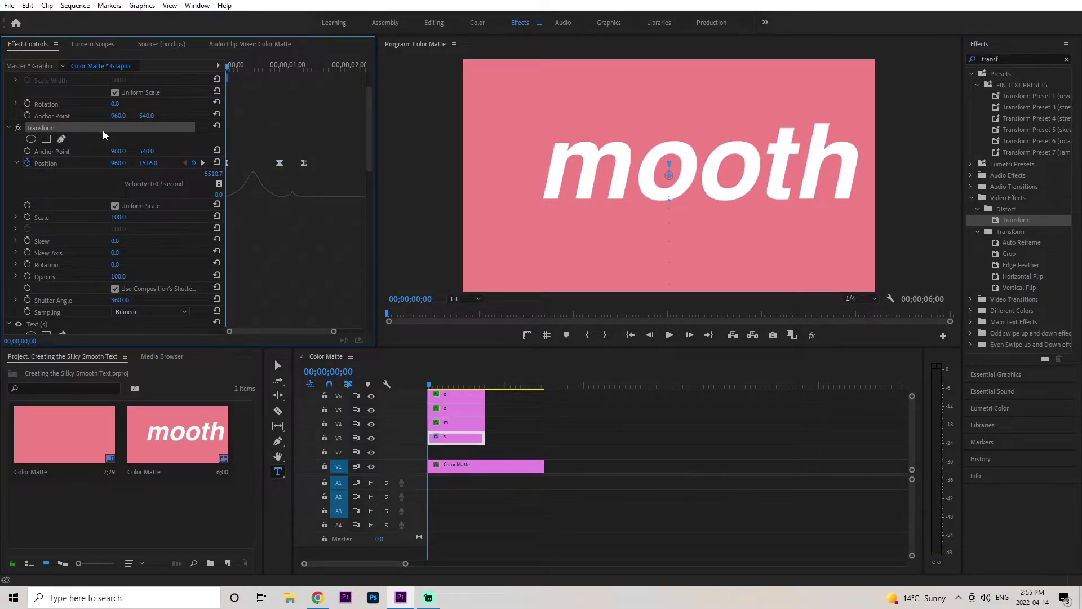
click(468, 424)
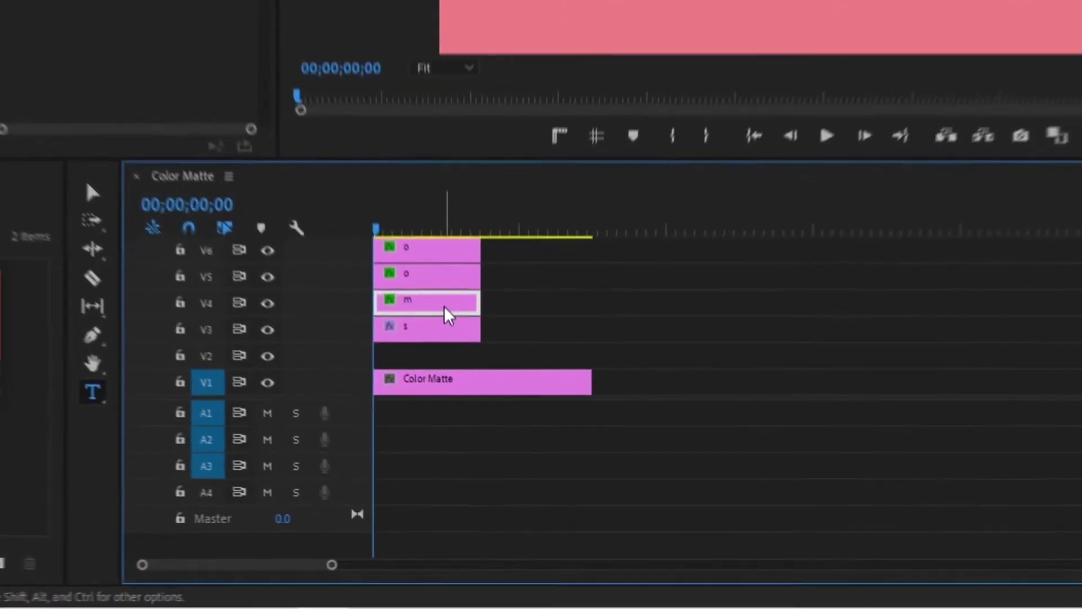
click(444, 276)
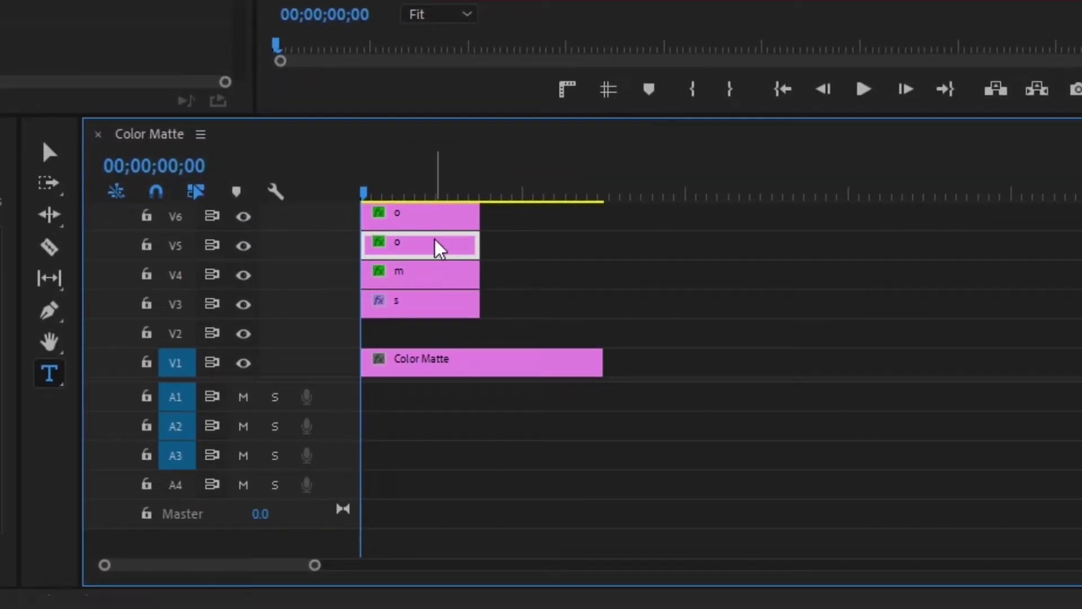
scroll(430, 220, up, 2)
click(430, 247)
scroll(440, 245, up, 1)
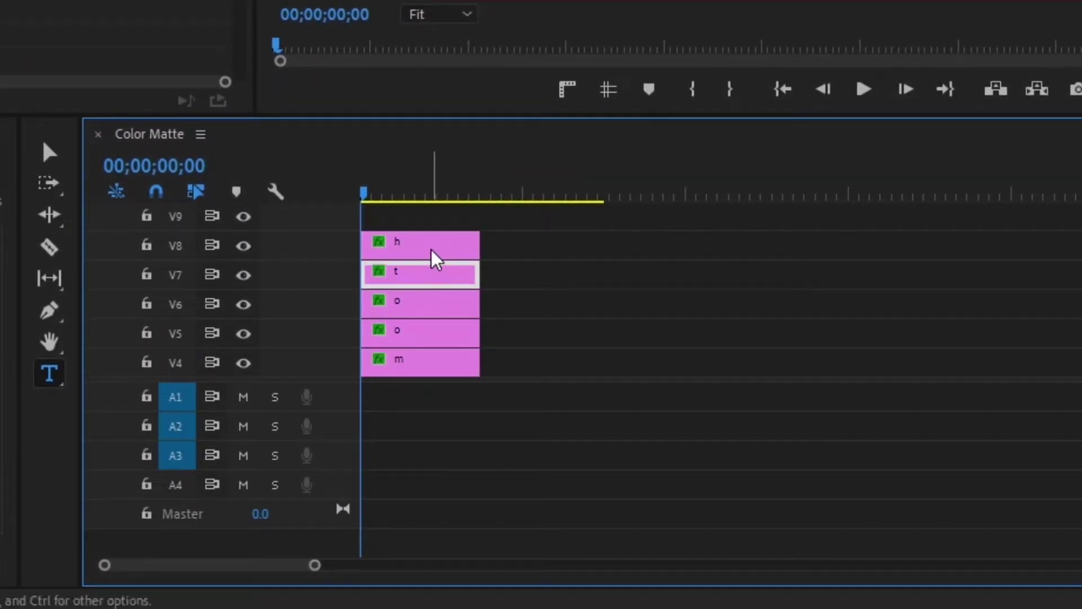
click(432, 250)
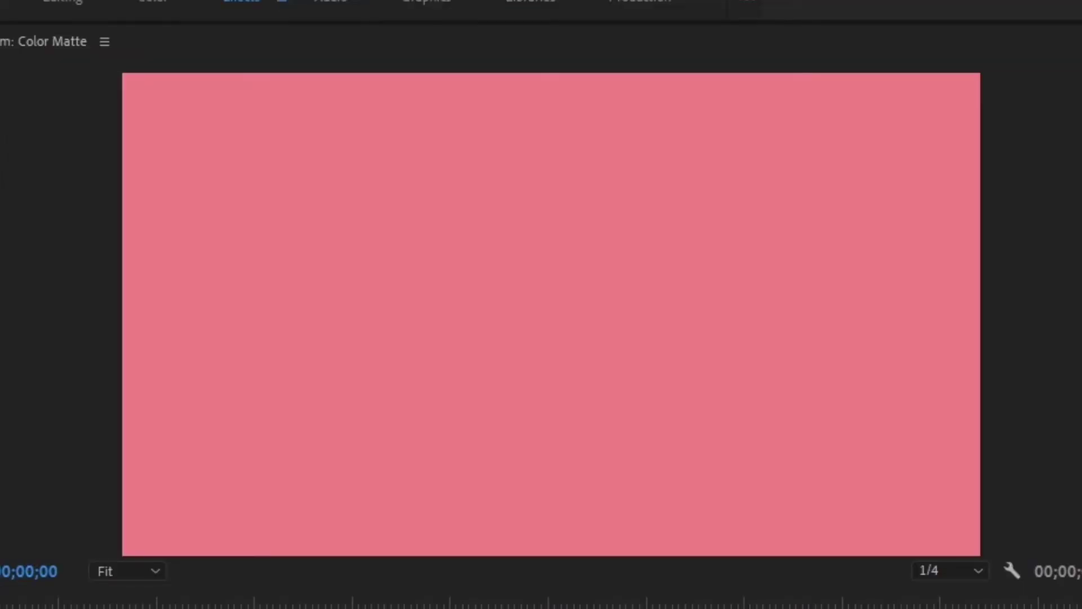
key(space)
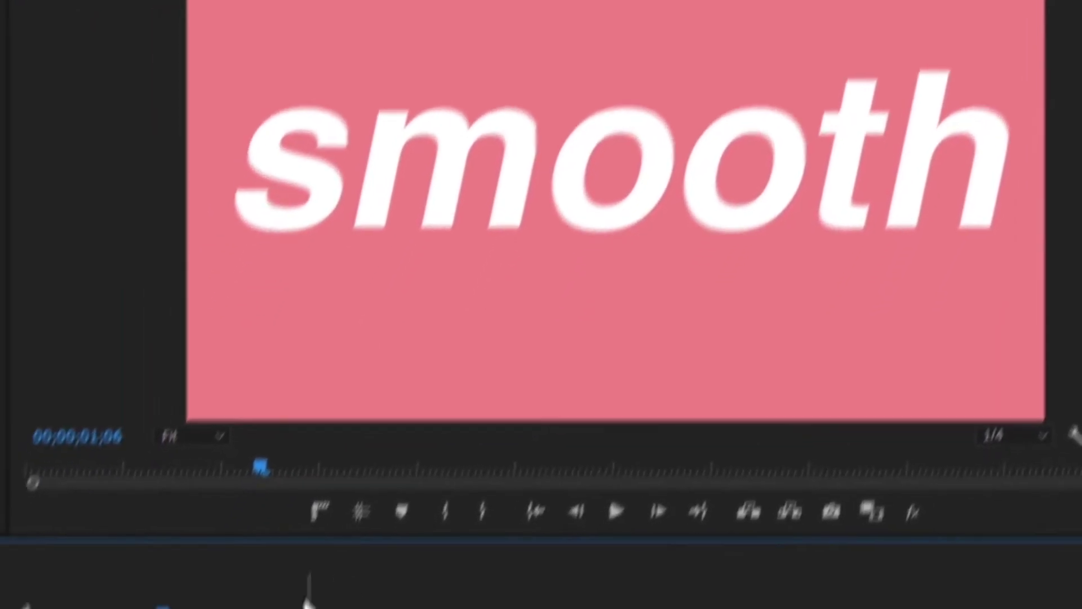
key(Home)
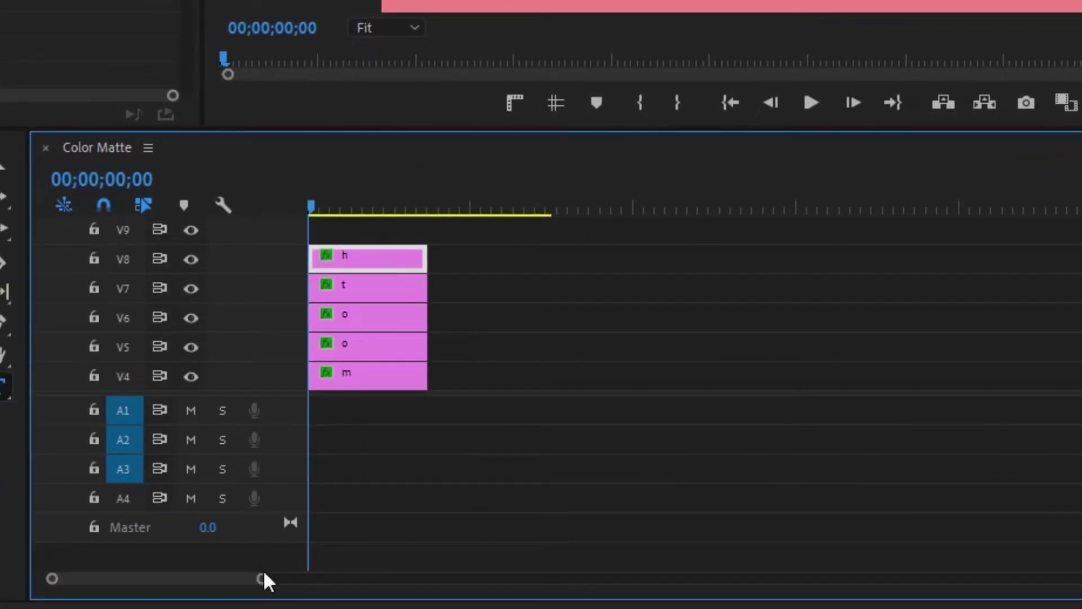
- Shift the "m" clip on V4 two frames later so it starts at 00;00;00;02
drag(262, 578, 151, 578)
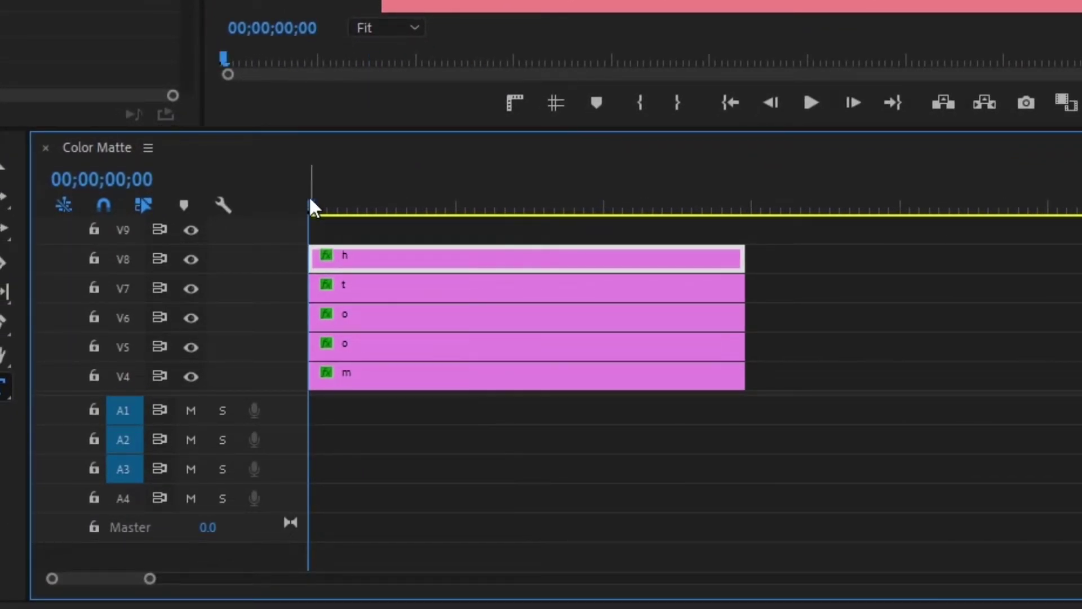
click(322, 206)
key(Home)
scroll(387, 285, down, 3)
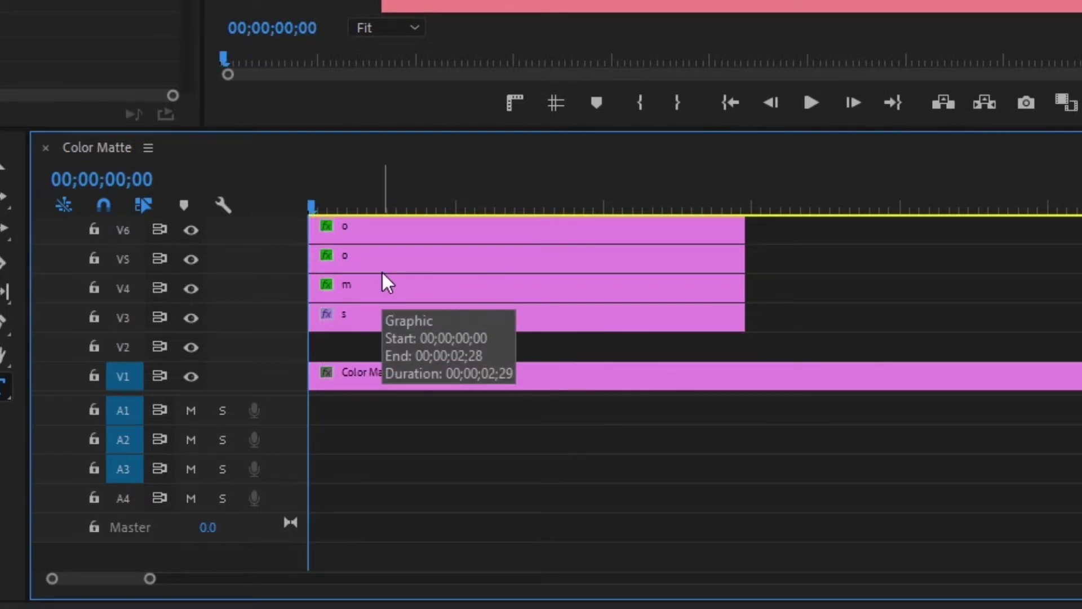
key(Right)
key(Right)
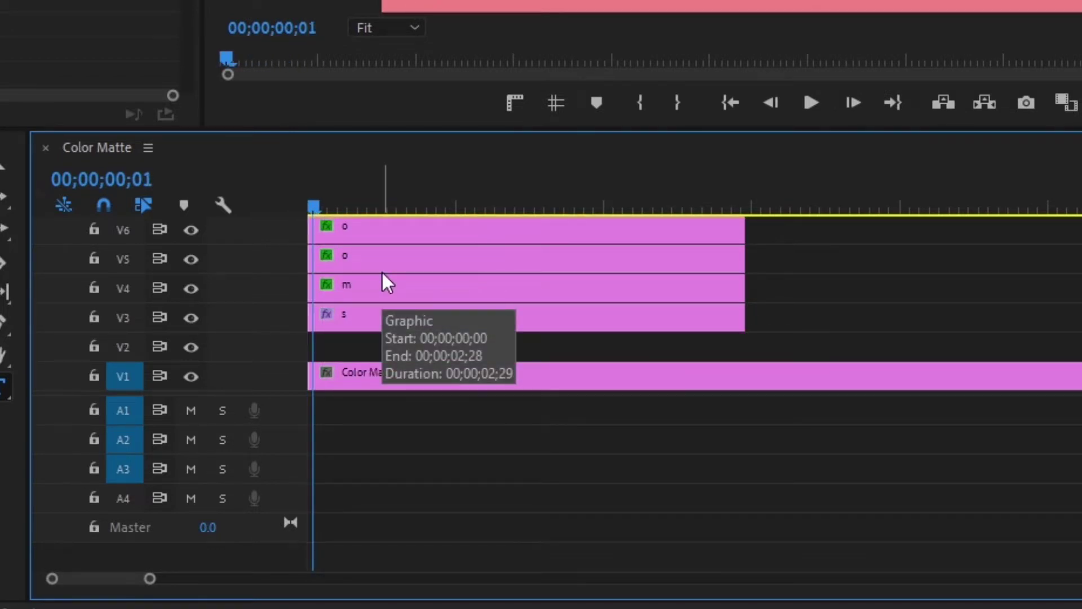
mouse_move(350, 287)
mouse_down()
mouse_move(357, 301)
mouse_move(339, 299)
mouse_up()
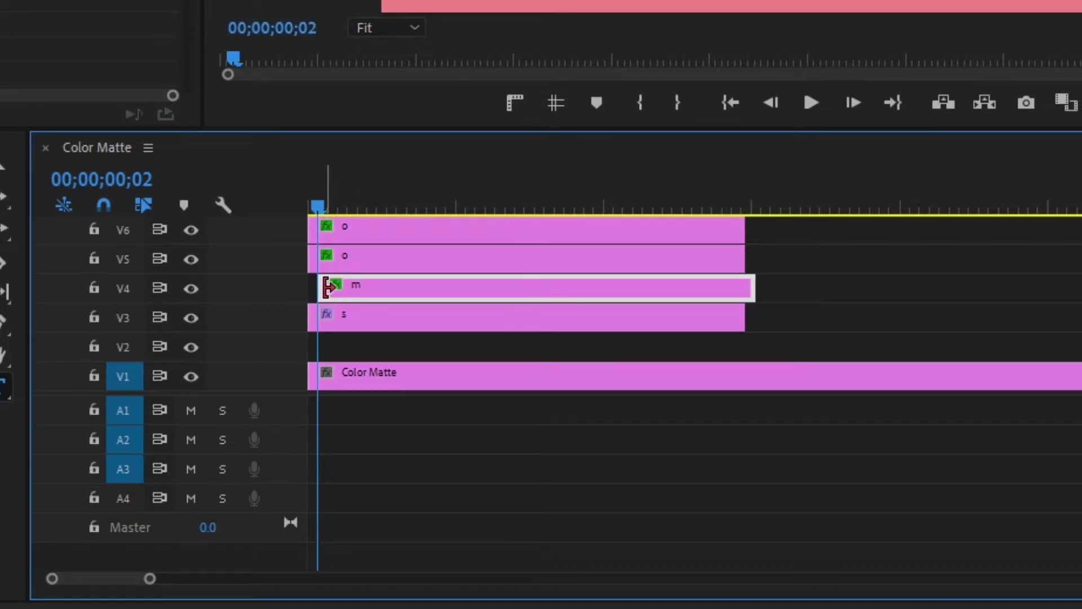
- Shift the "o" clip on V5 to start at 00;00;00;04 and the "o" clip on V6 to start at 00;00;00;06
key(Right)
key(Right)
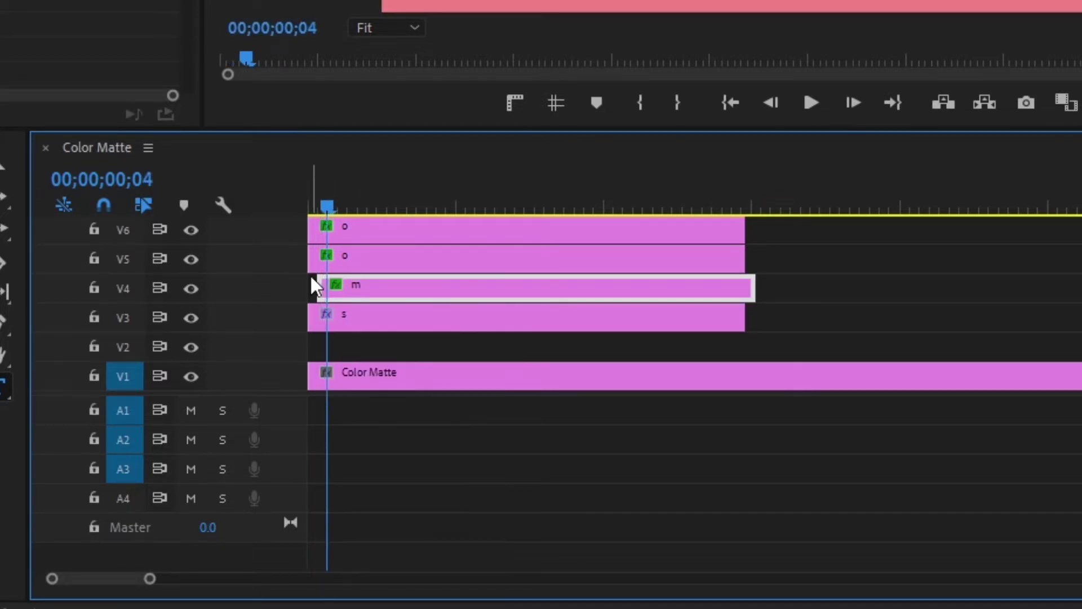
drag(373, 269, 401, 268)
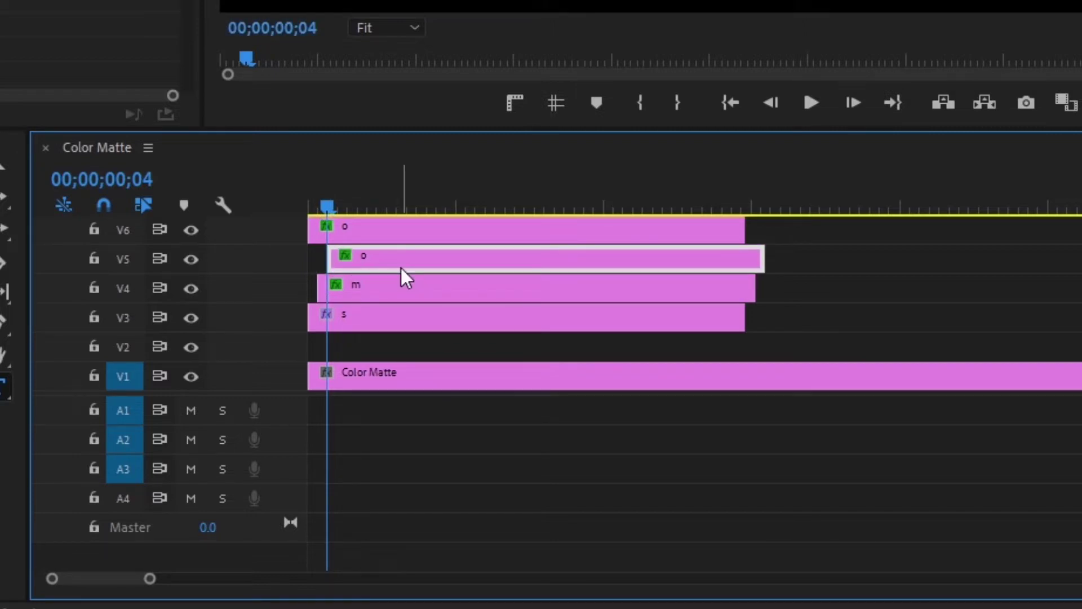
key(Right)
key(Right)
drag(388, 225, 425, 249)
- Stagger the "t" and "h" clips by another two frames each, with "t" starting at 00;00;00;08
scroll(478, 307, up, 2)
key(Right)
key(Right)
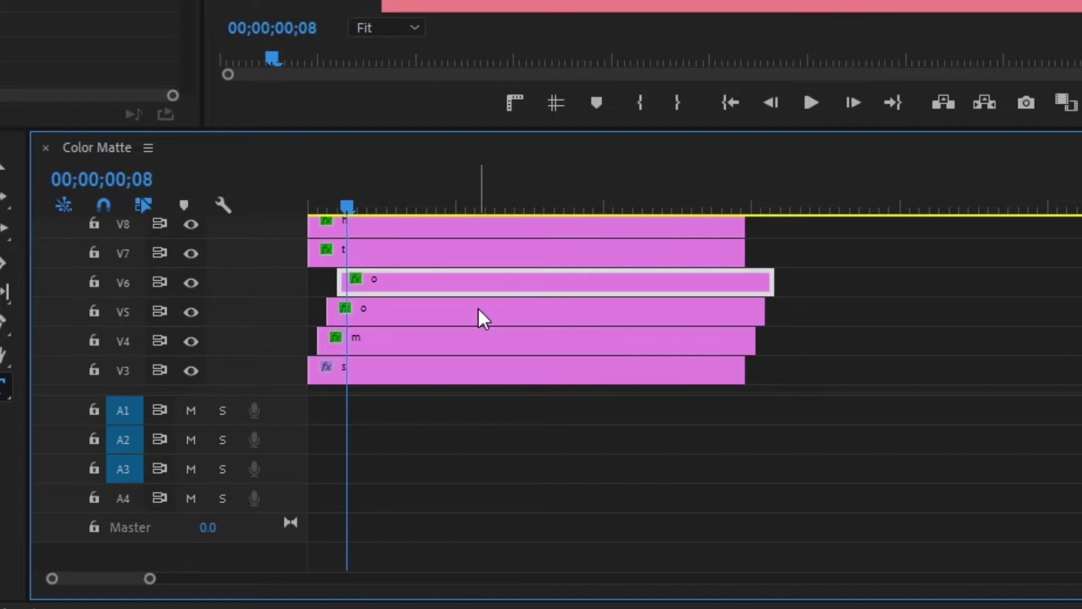
drag(381, 248, 453, 227)
key(Right)
key(Right)
scroll(451, 252, up, 3)
- Play the staggered "smooth" animation from the start of the sequence twice
drag(348, 204, 308, 204)
key(space)
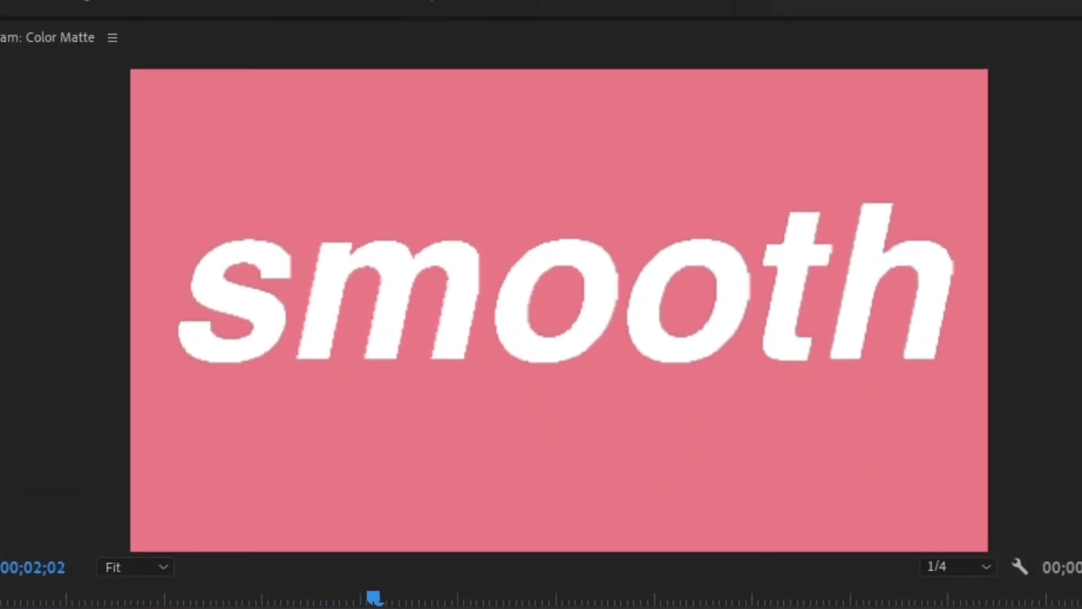
key(Home)
key(space)
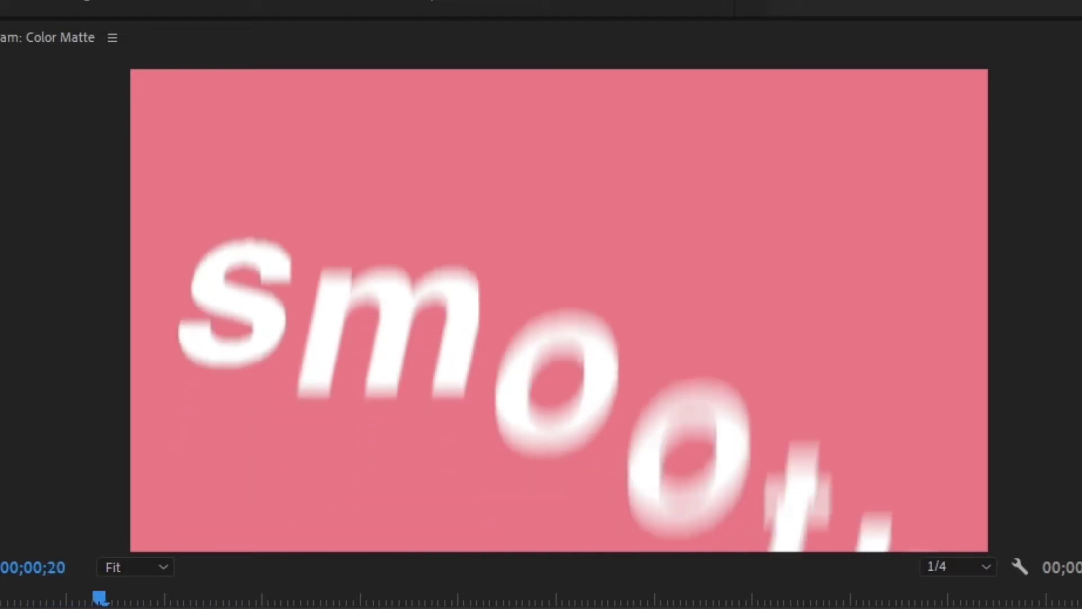
key(space)
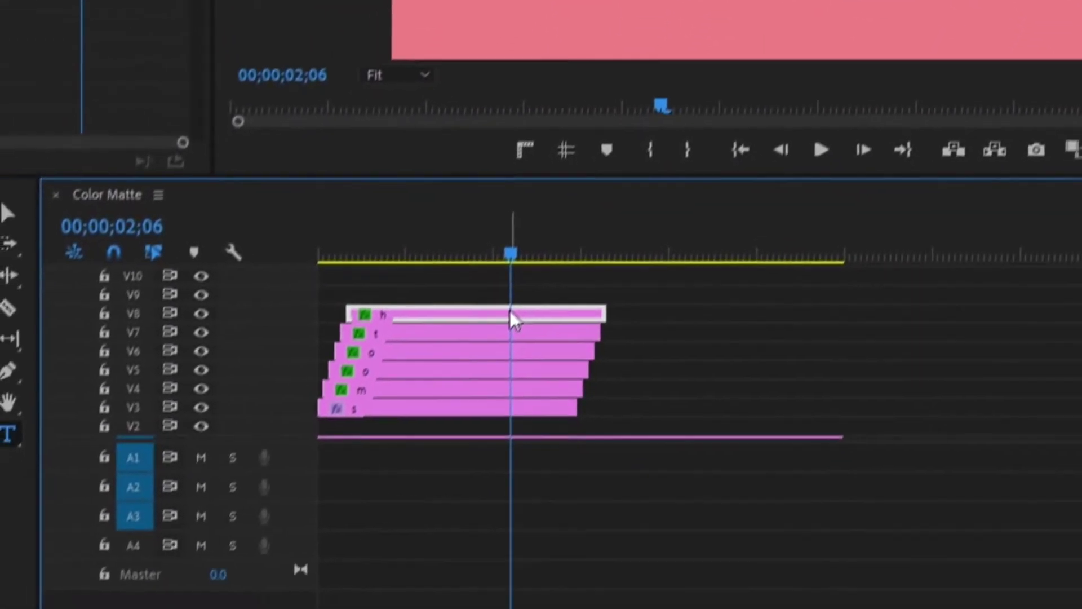
- Place the playhead at 00;00;03;00 and extend all six letter clips to a common end at about five seconds
drag(501, 211, 614, 212)
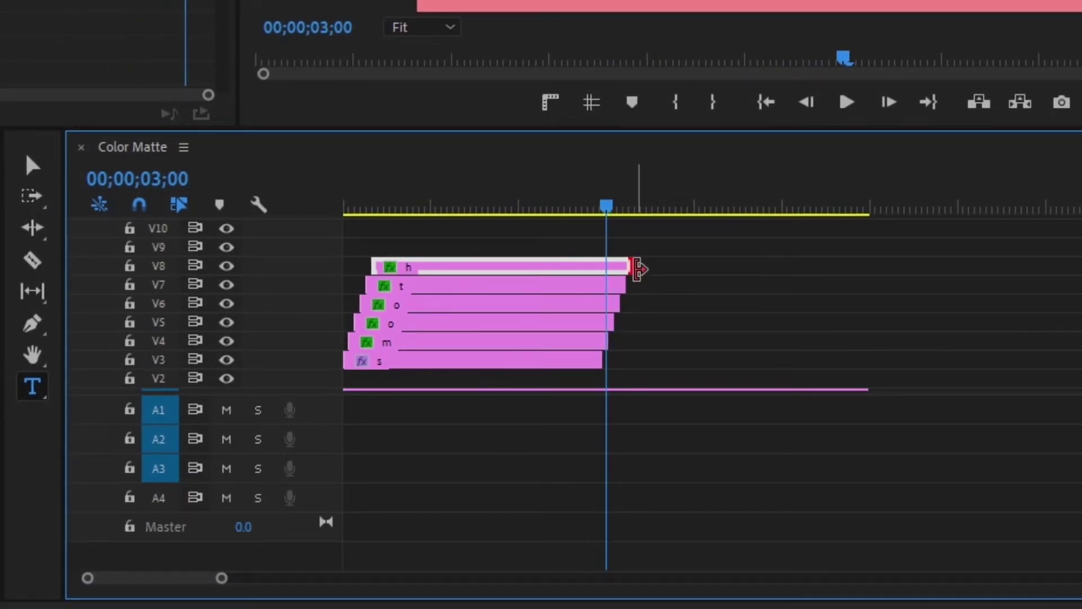
drag(633, 266, 677, 285)
drag(626, 286, 786, 286)
drag(620, 304, 786, 322)
drag(607, 342, 786, 343)
drag(602, 361, 787, 366)
- Cut all six letter clips at 00;00;03;00 with the Razor tool, then return to the Selection tool
click(32, 260)
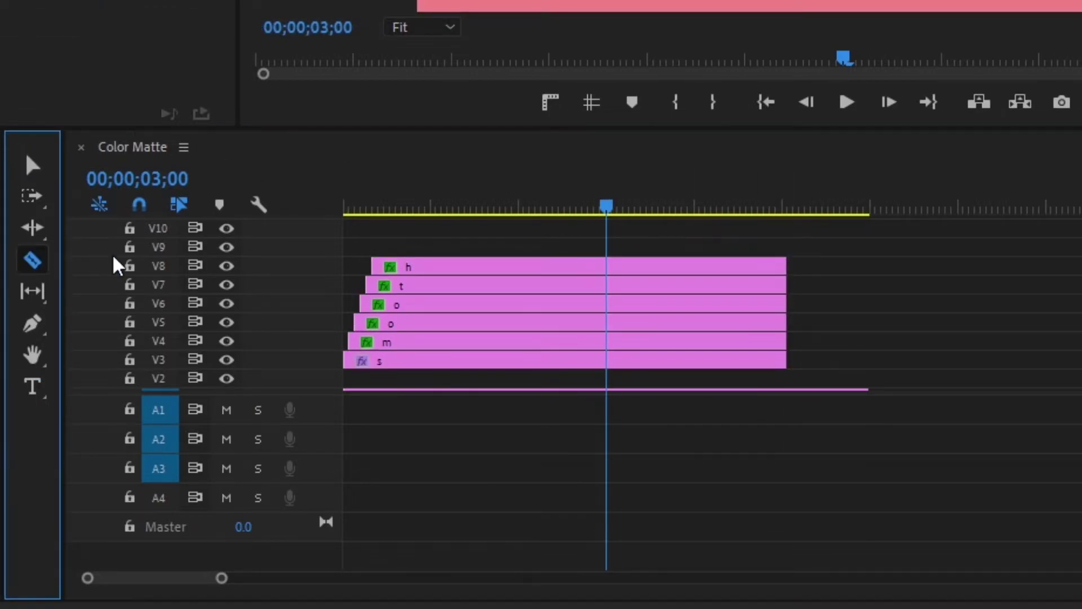
click(613, 267)
click(615, 286)
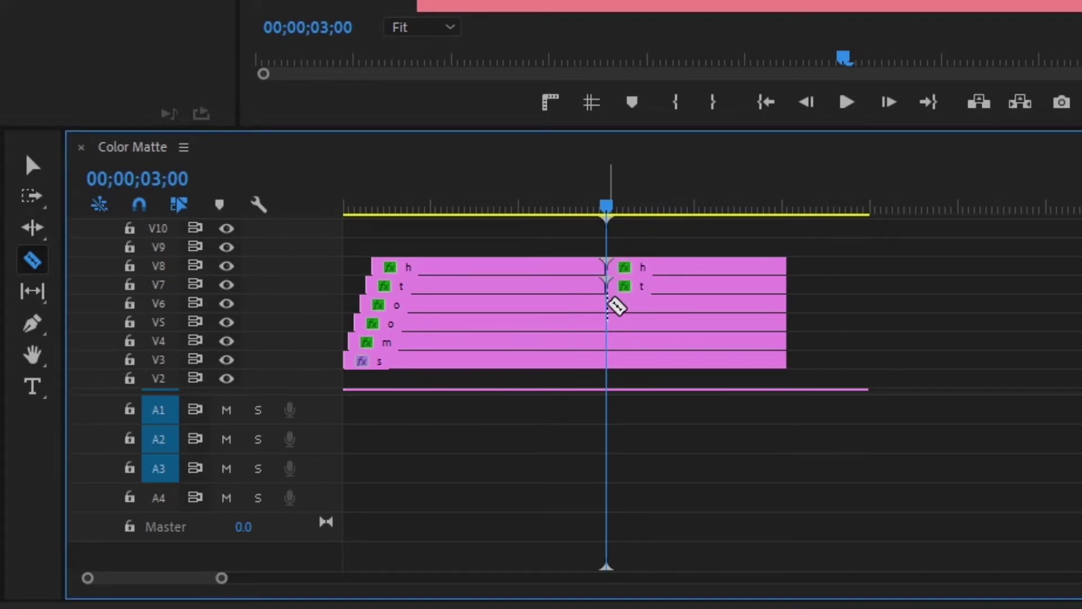
click(615, 305)
click(615, 324)
click(615, 342)
click(614, 361)
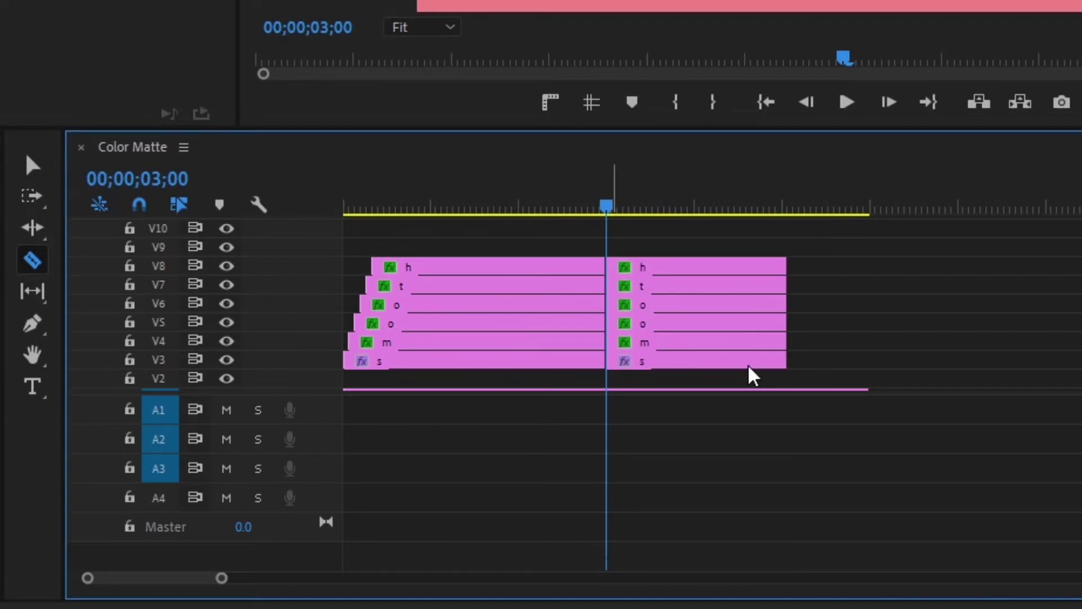
key(v)
- Clear the Transform Position keyframes on the second "h" clip and set a fresh Position keyframe at 00;00;03;00
drag(604, 207, 674, 225)
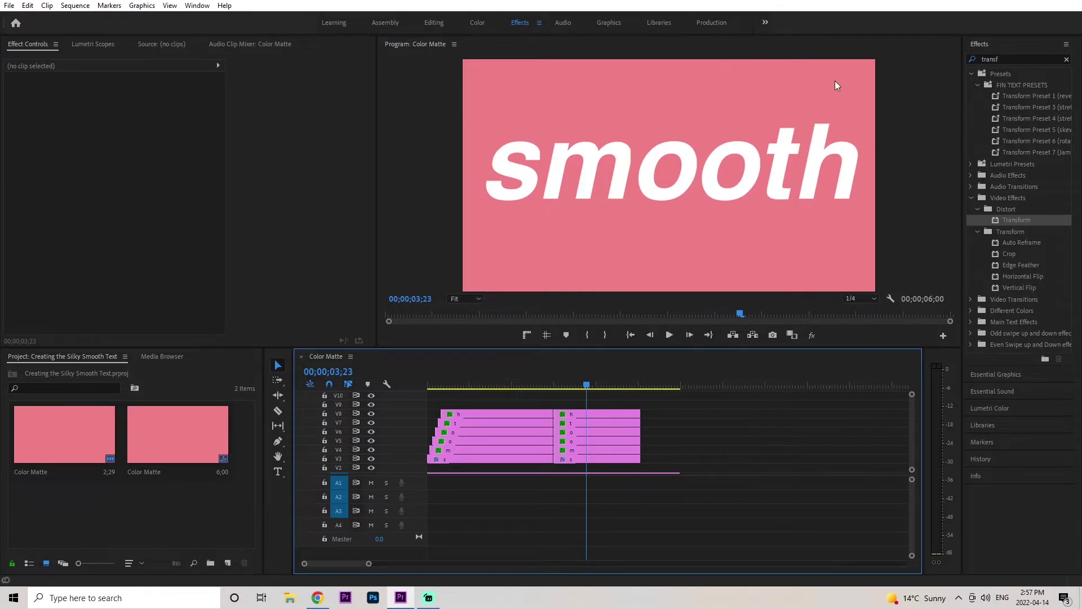
click(569, 413)
drag(277, 66, 191, 90)
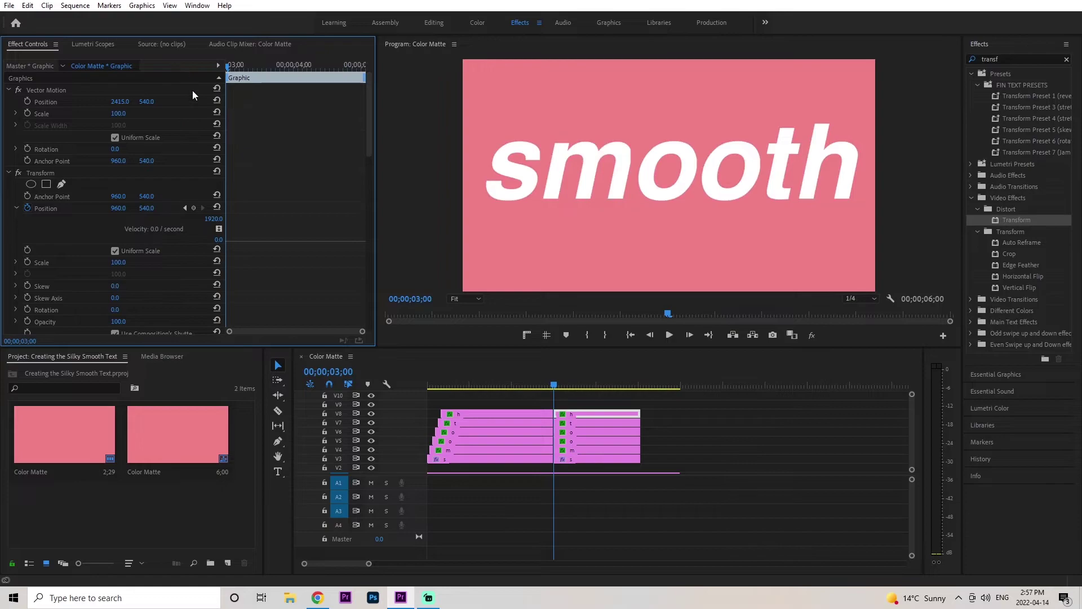
scroll(262, 137, down, 2)
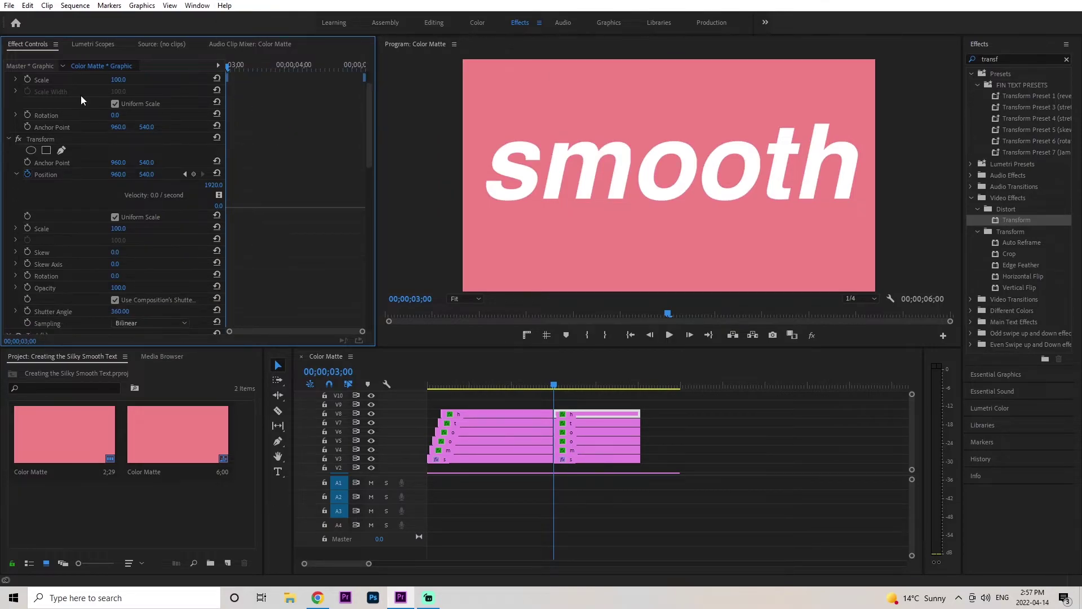
click(27, 174)
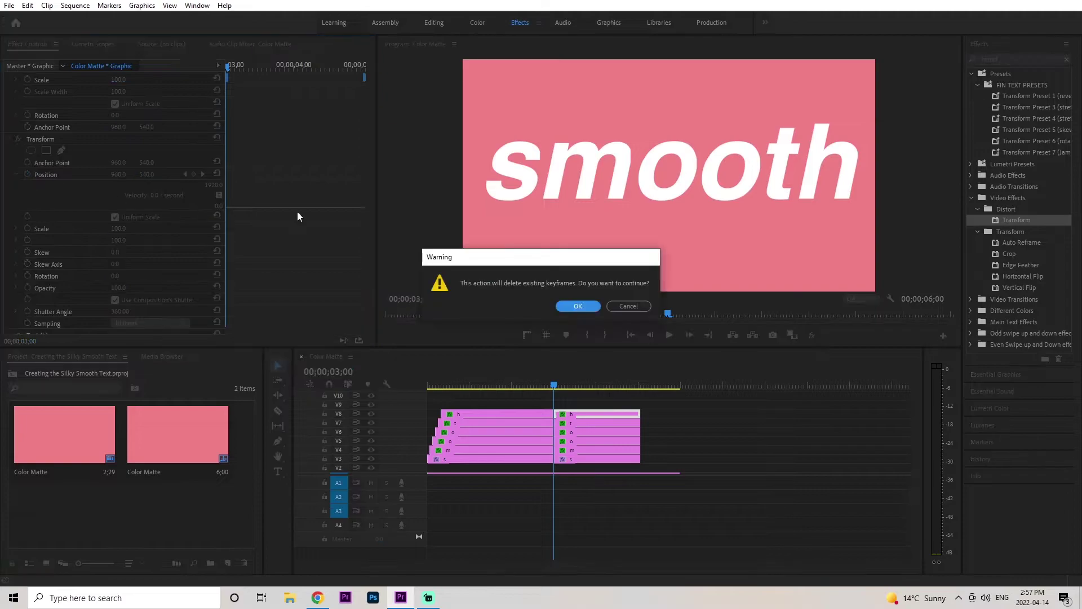
click(576, 306)
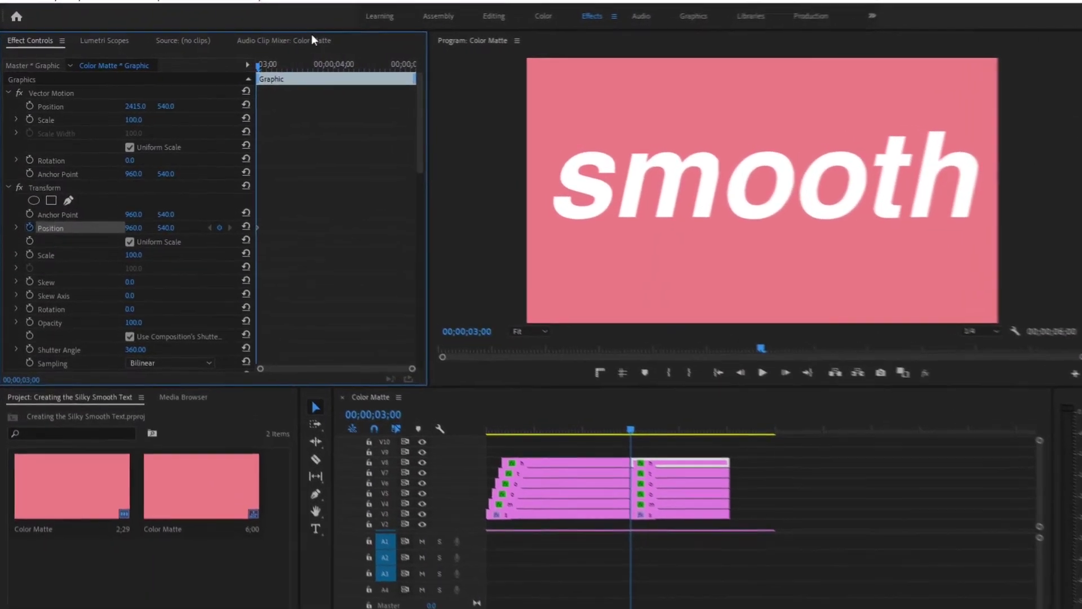
- Keyframe the second "h" clip's Position Y at 480 on 00;00;03;10 and 00;00;03;11, and at 1494 on 00;00;04;15
drag(256, 66, 283, 109)
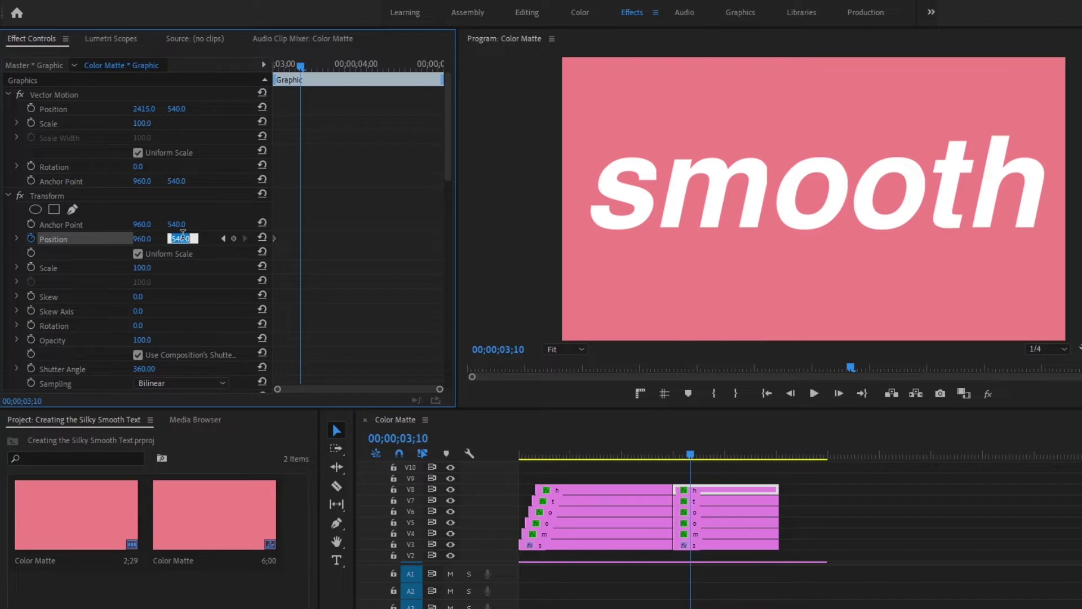
key(Return)
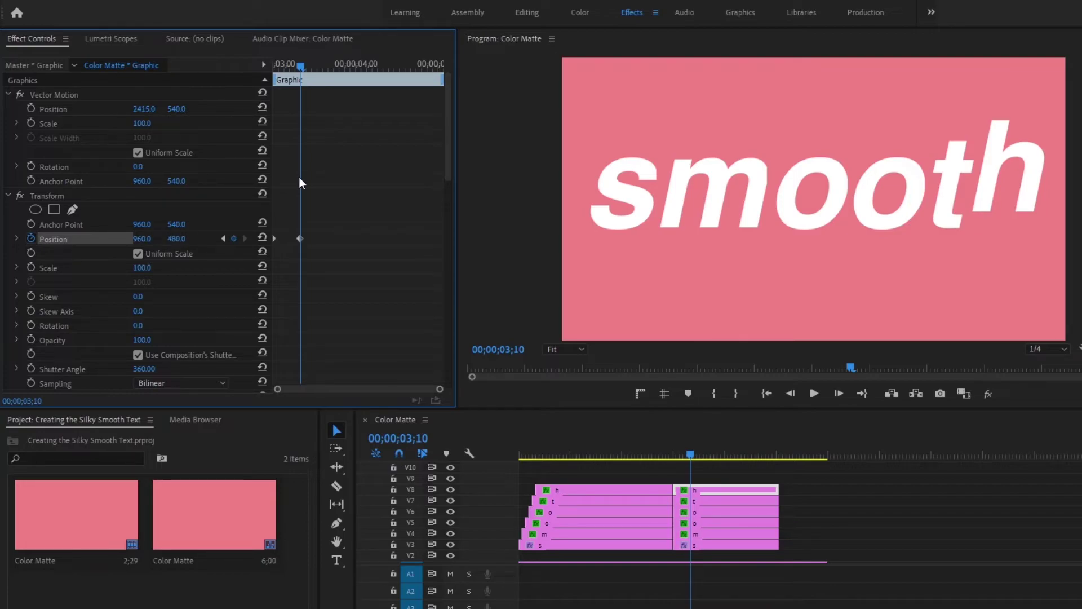
key(Right)
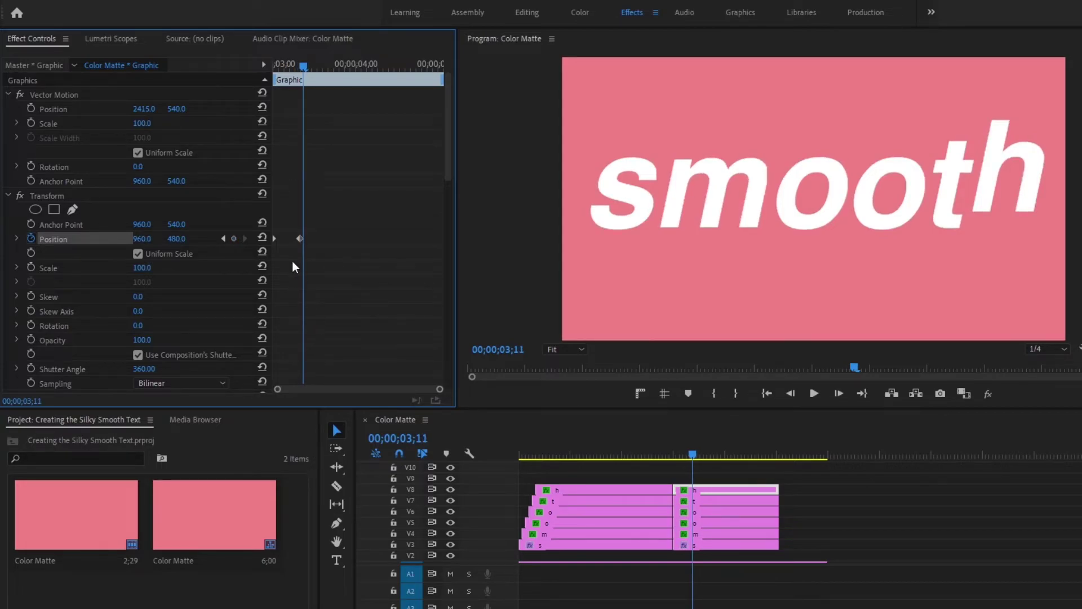
click(232, 239)
drag(304, 66, 362, 83)
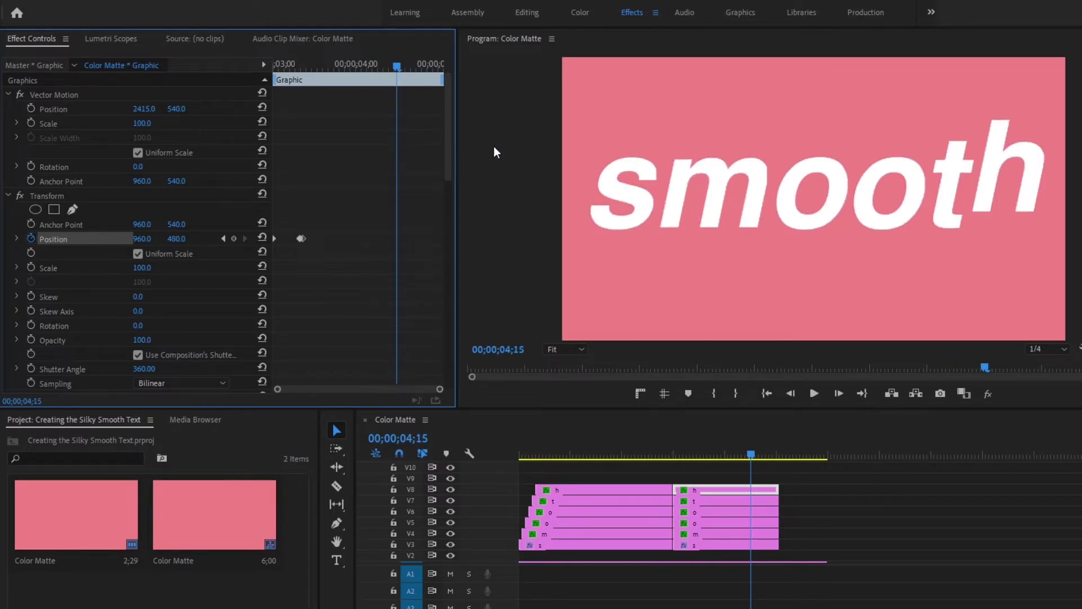
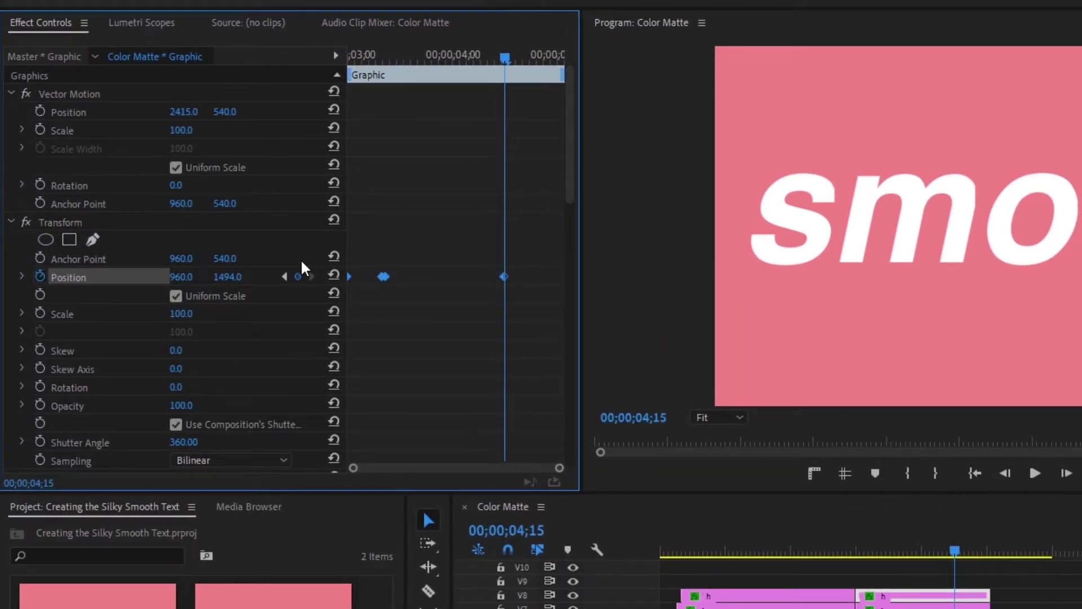
- Set the temporal interpolation of all four Transform Position keyframes to Bezier
right_click(450, 289)
right_click(383, 275)
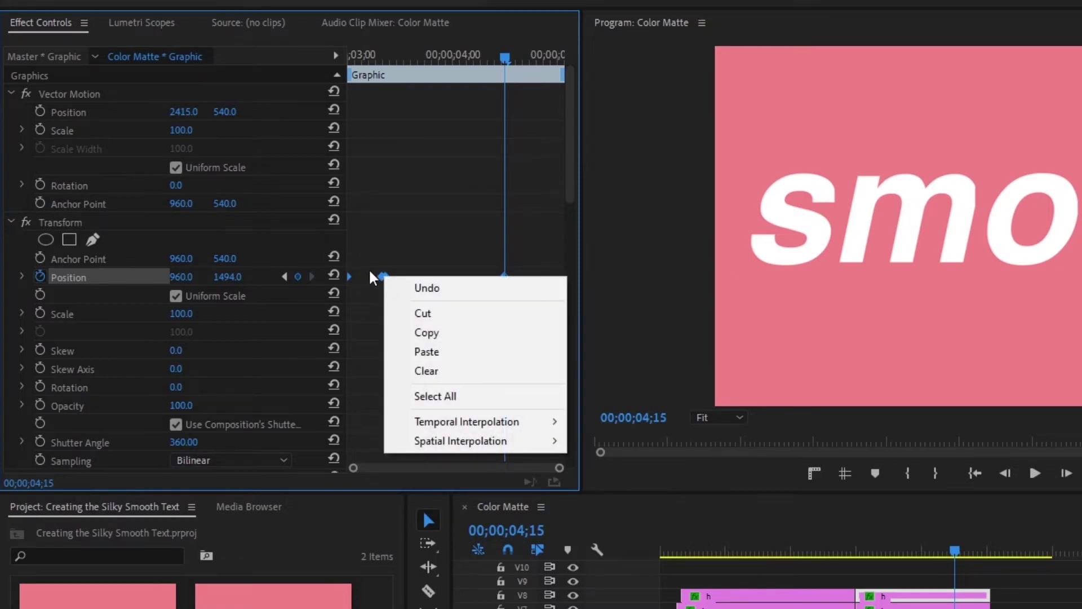
mouse_move(406, 422)
click(629, 439)
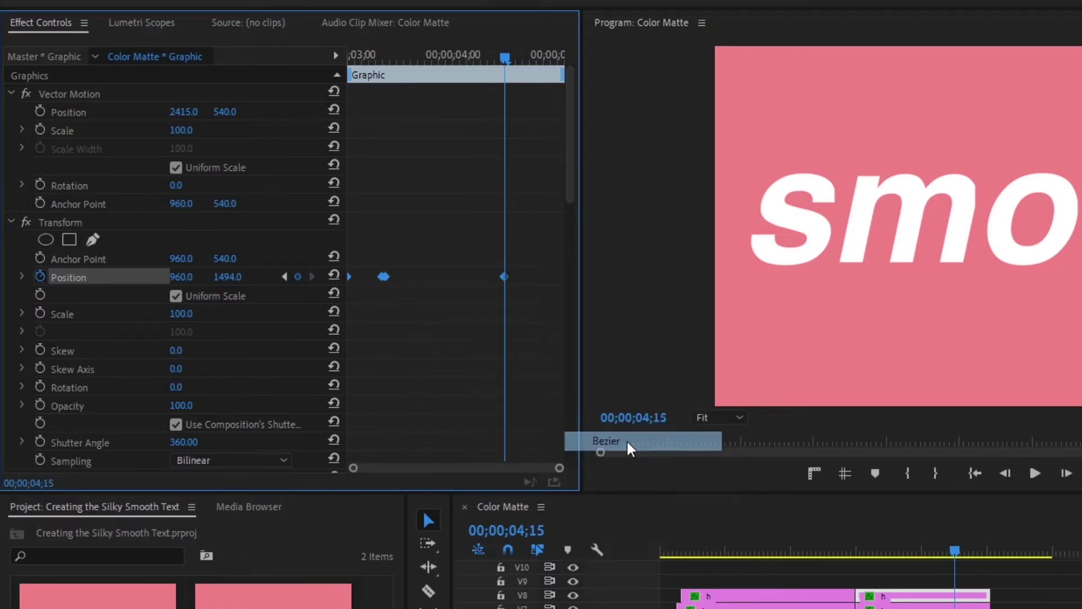
- Expand the Position velocity graph and pull the first keyframe's outgoing handle down to zero velocity
click(17, 277)
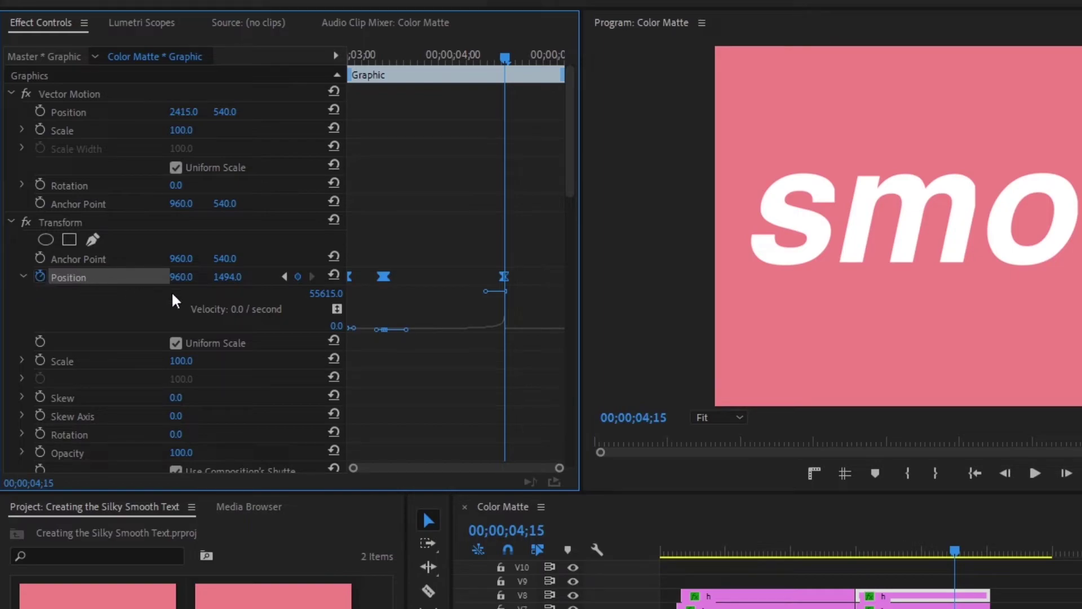
click(455, 209)
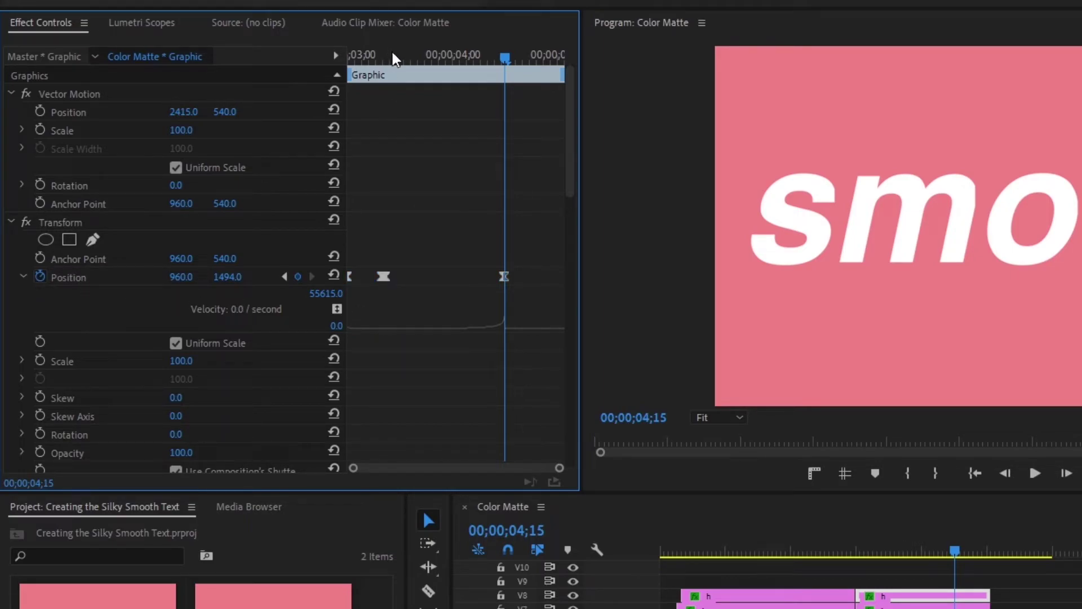
click(395, 58)
drag(559, 468, 492, 466)
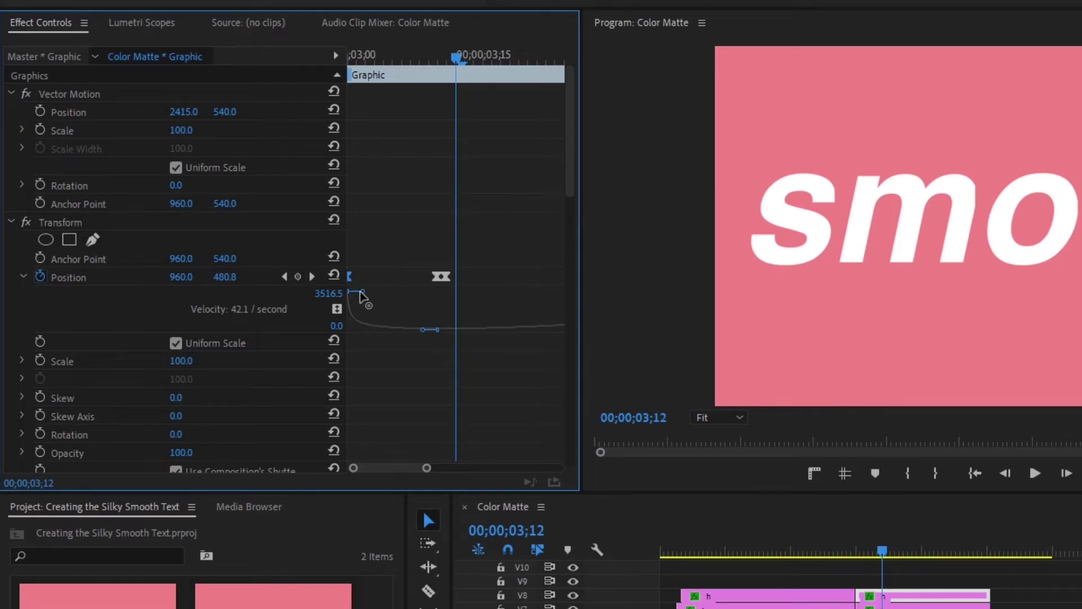
drag(360, 294, 369, 349)
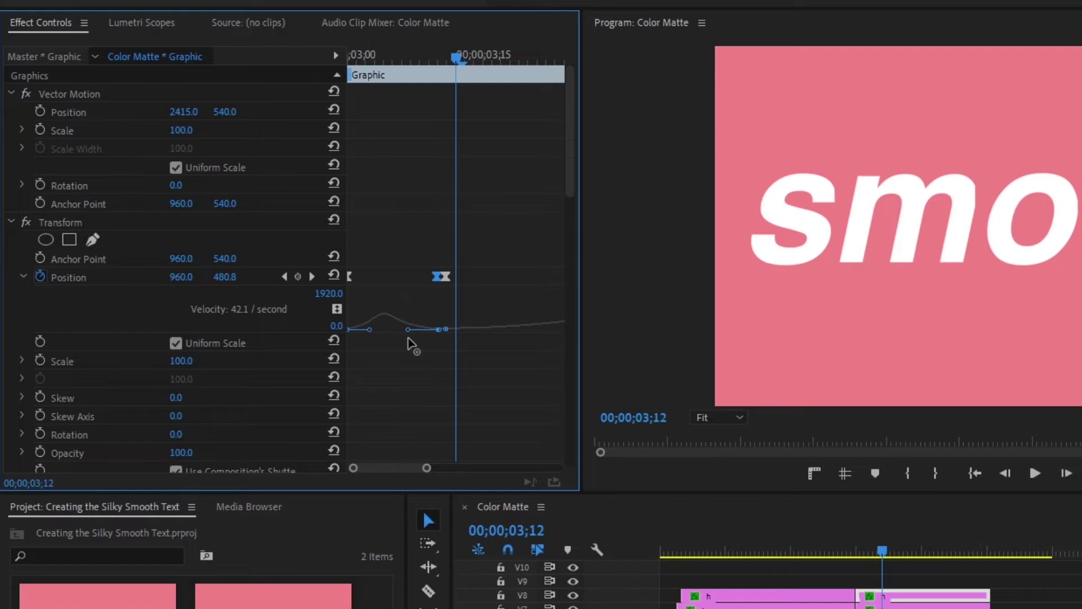
- Lengthen the third Position keyframe's outgoing handle and pull the last keyframe's incoming handle down to zero velocity
click(449, 280)
drag(498, 329, 527, 357)
drag(381, 468, 461, 468)
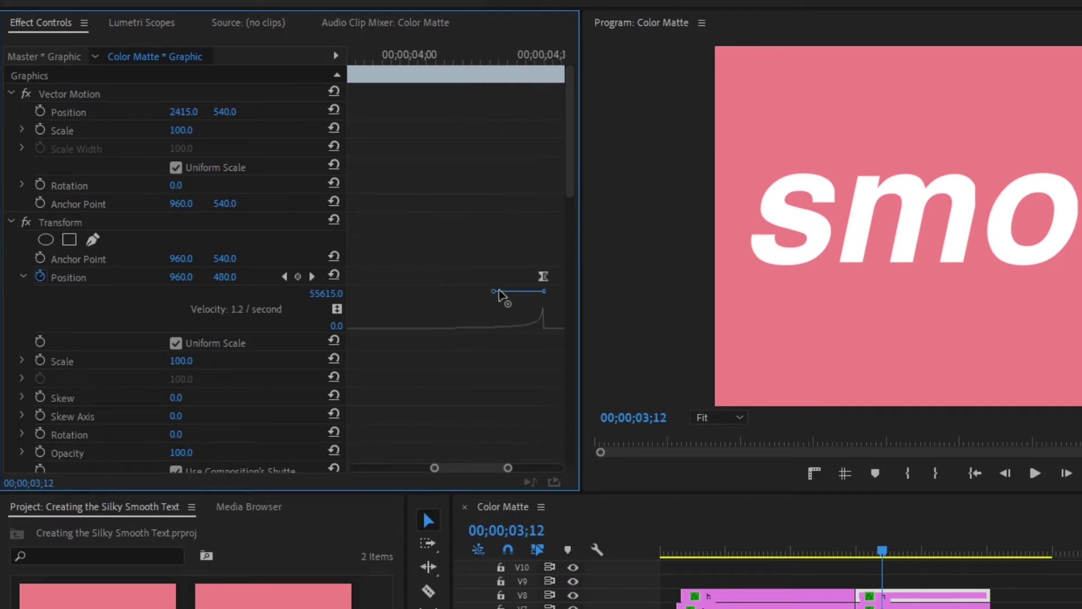
drag(493, 294, 494, 351)
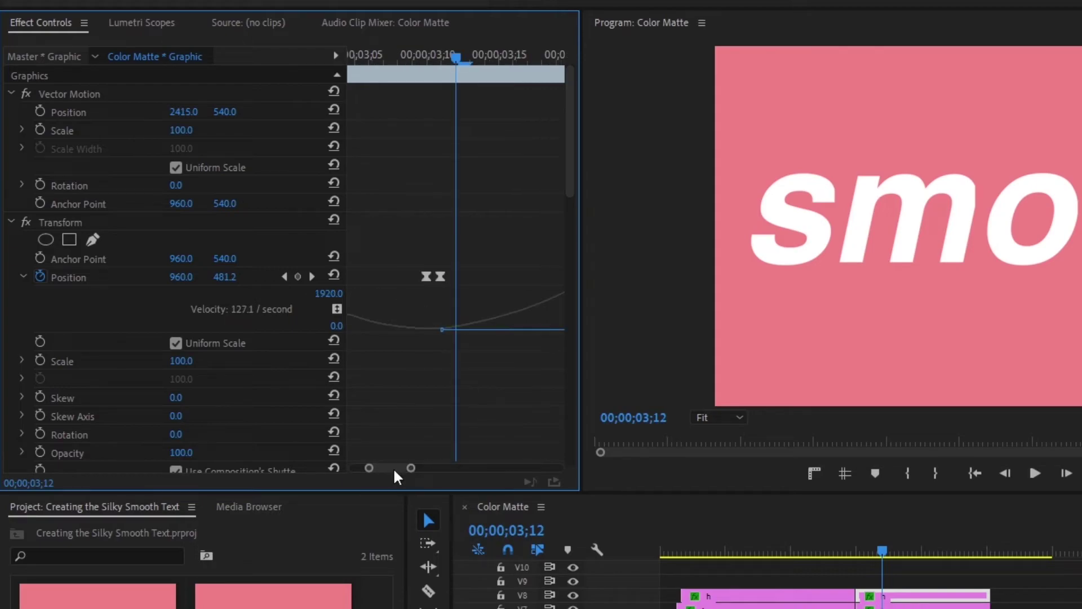
- Move the second of the two middle Position keyframes earlier so it sits right beside its neighbour
drag(394, 468, 405, 469)
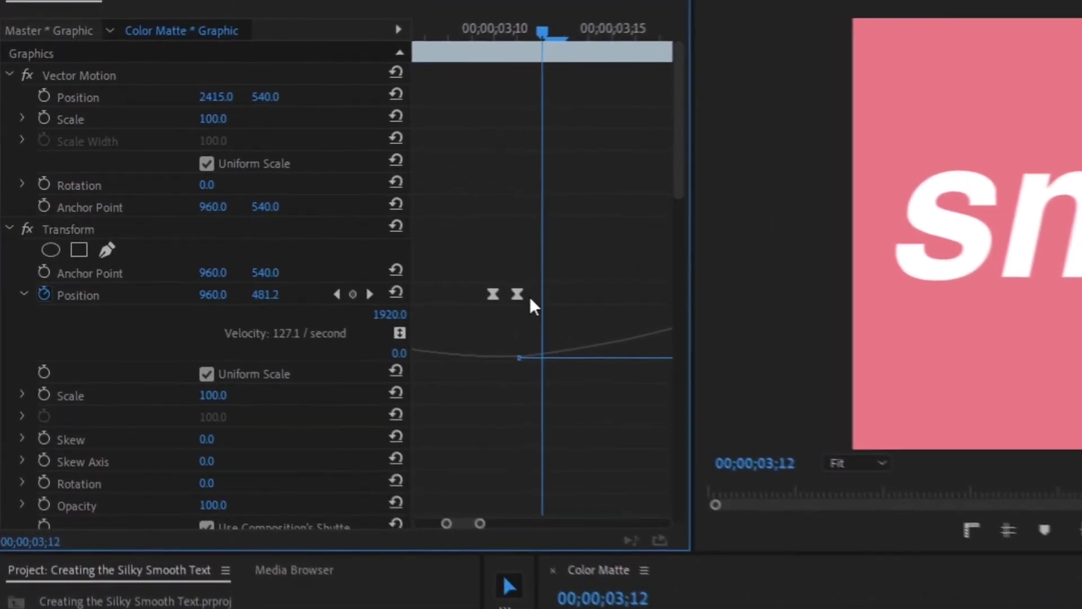
mouse_move(465, 525)
mouse_down()
mouse_move(431, 524)
mouse_move(467, 542)
mouse_up()
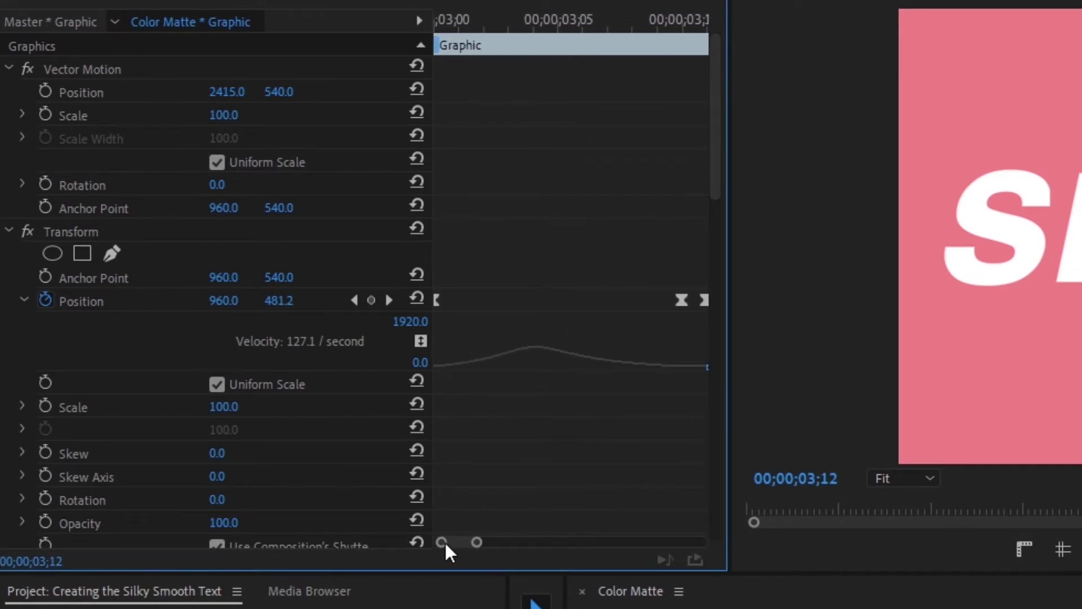
drag(578, 300, 555, 306)
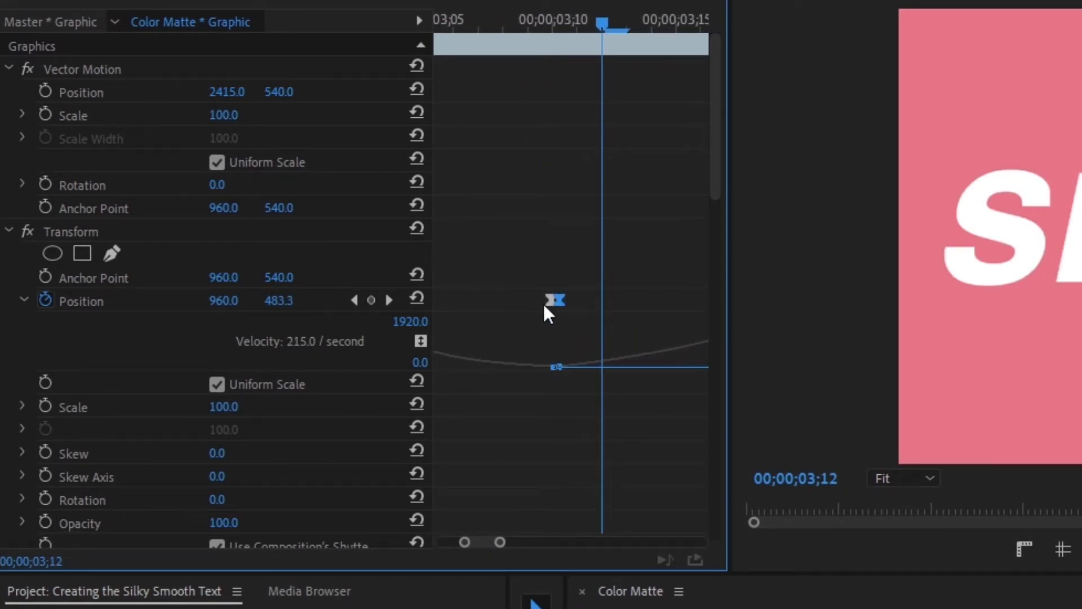
- Show the full velocity curve of the second "h" clip and play its exit motion
drag(491, 544, 534, 542)
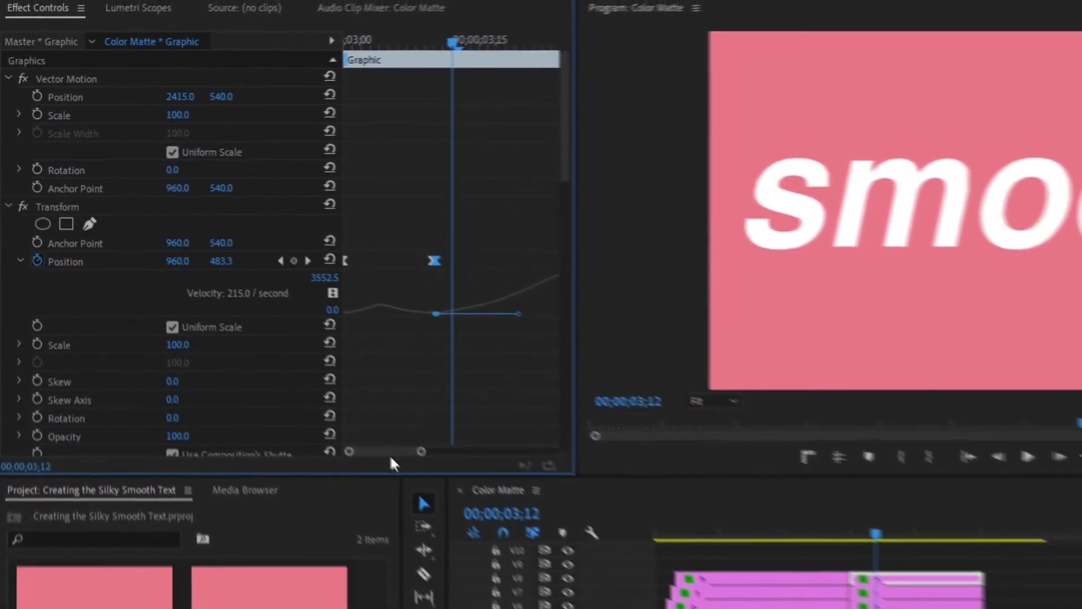
drag(390, 454, 507, 451)
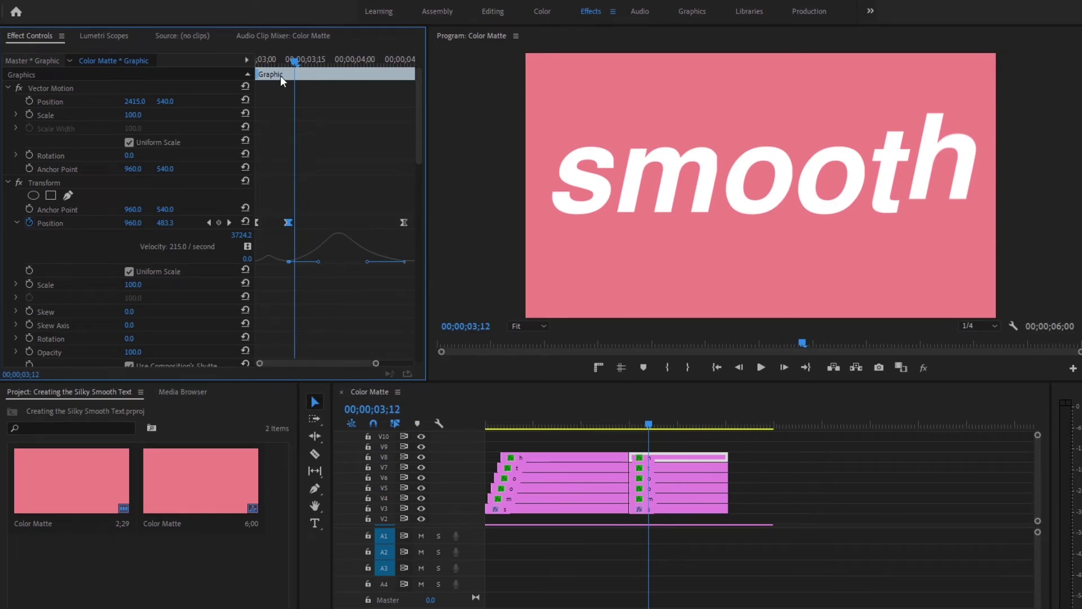
key(space)
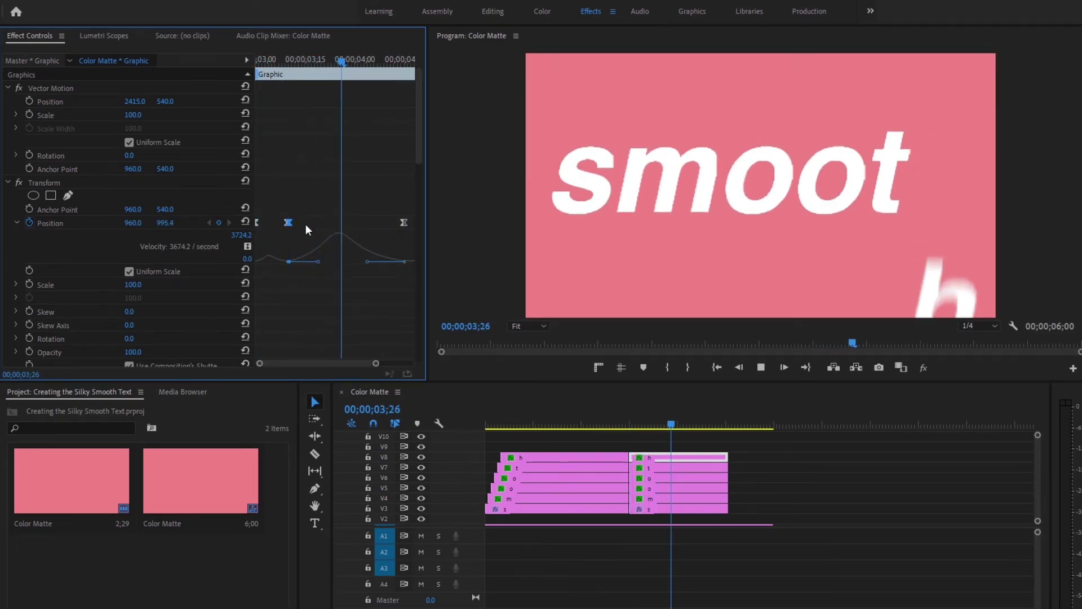
key(space)
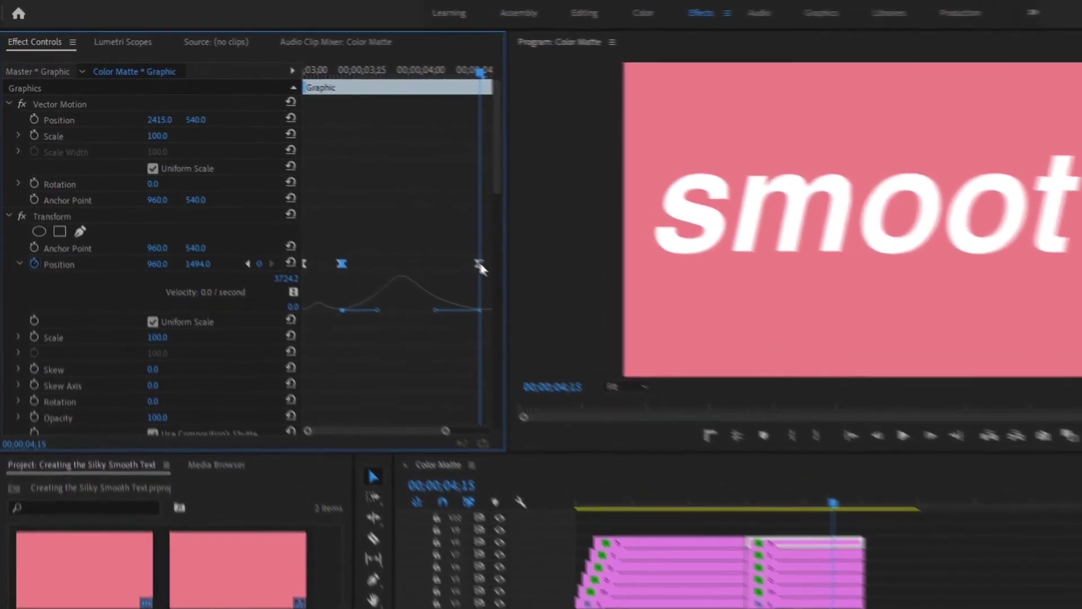
- Move the last Position keyframe earlier to speed up the exit, and shift the middle and last keyframes together slightly later
drag(479, 266, 442, 267)
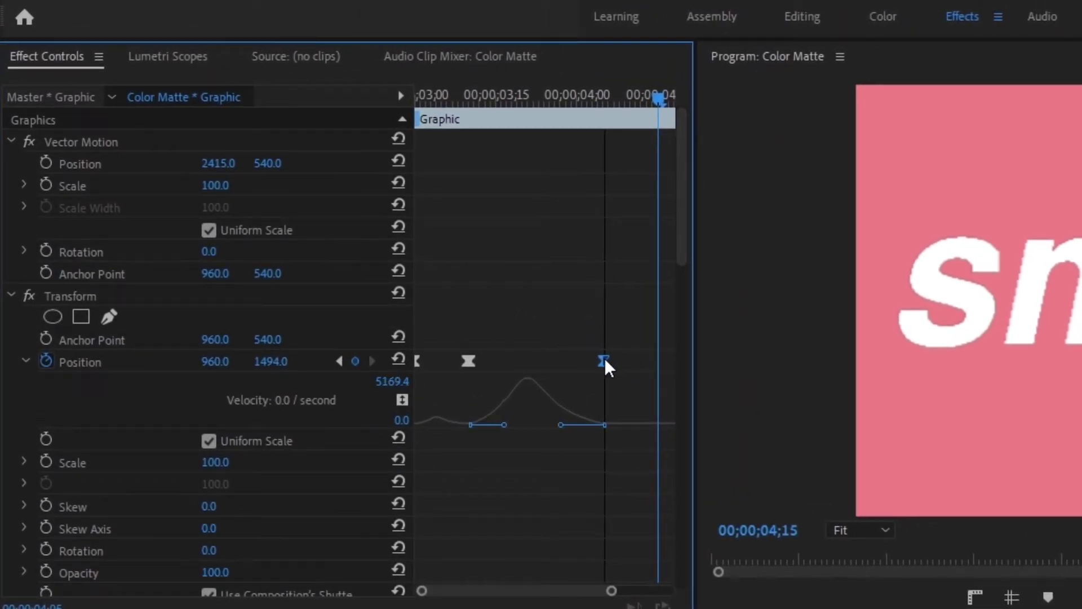
drag(604, 357, 641, 376)
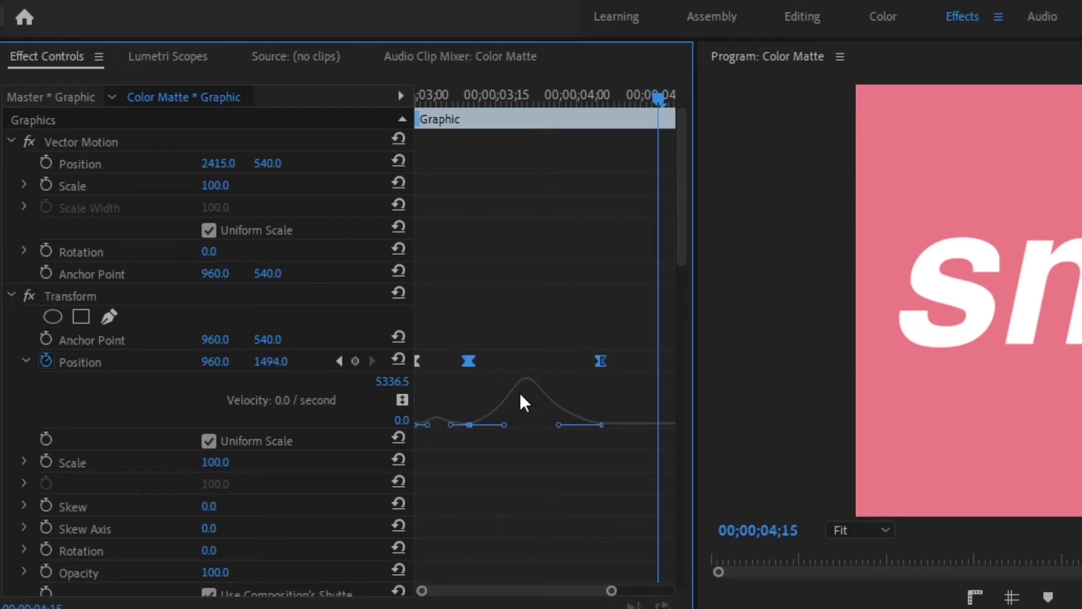
drag(475, 365, 507, 360)
- Play the retimed exit of the second "h" clip from 00;00;03;00 and return the playhead to that frame
drag(440, 97, 377, 94)
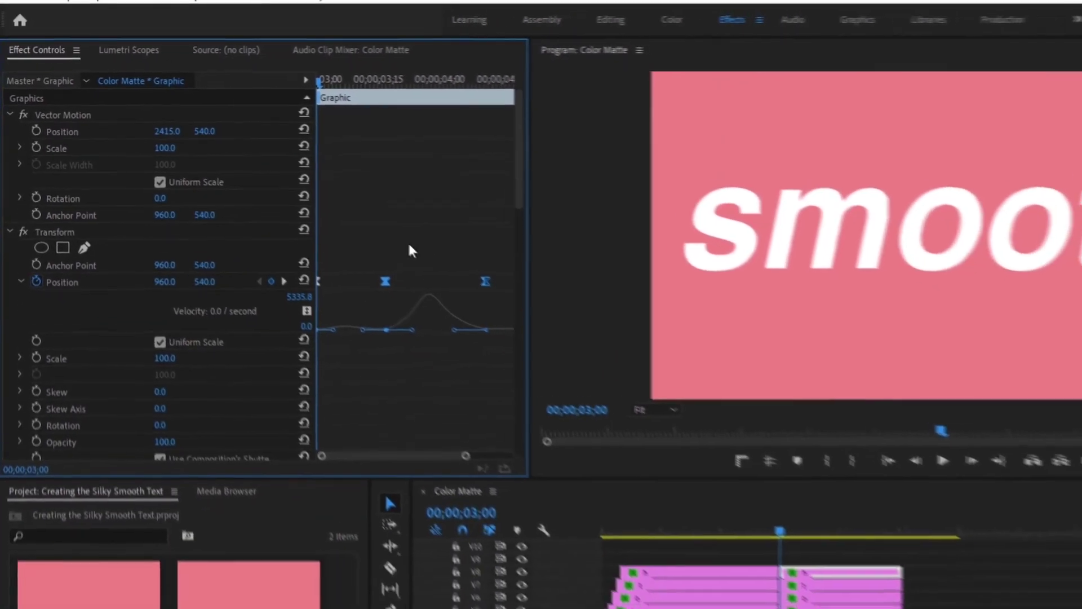
key(space)
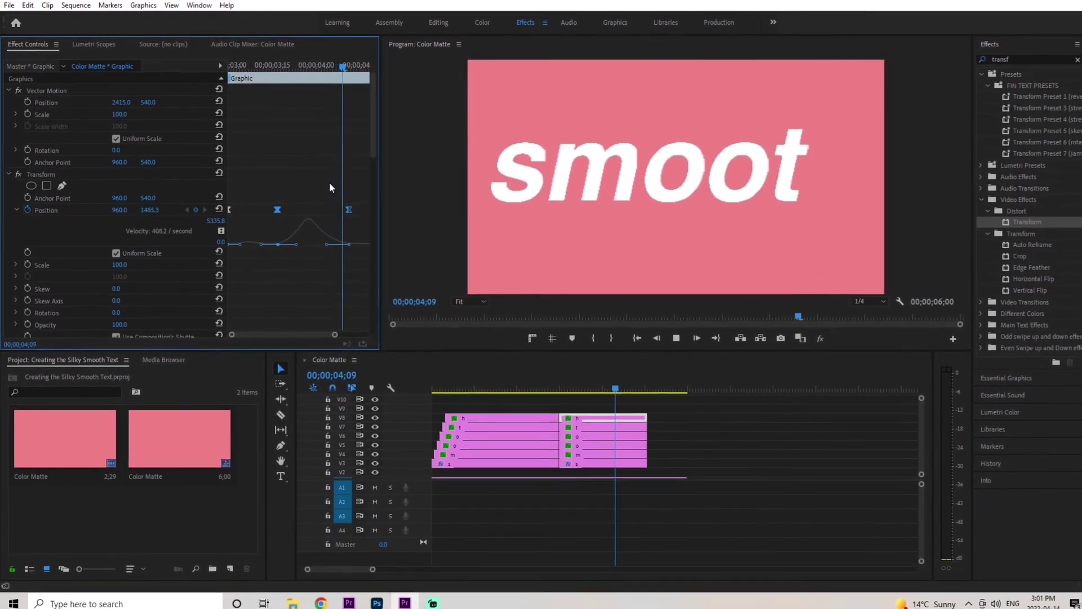
key(space)
drag(289, 68, 157, 67)
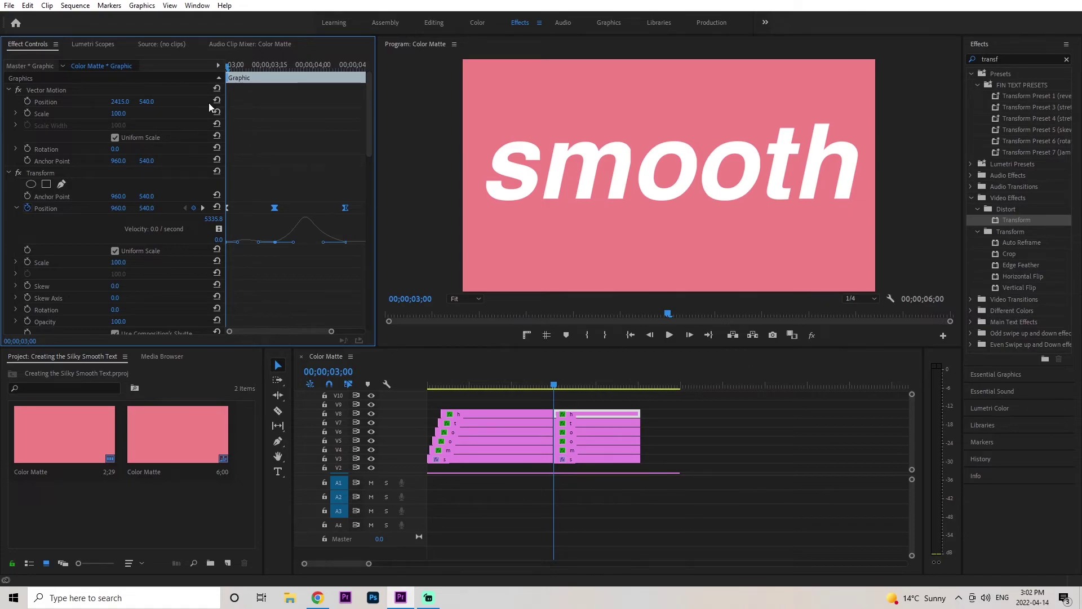
- Copy the Transform effect from the second "h" clip and paste it onto the second "t", "o", "o", "m" and "s" clips
click(47, 176)
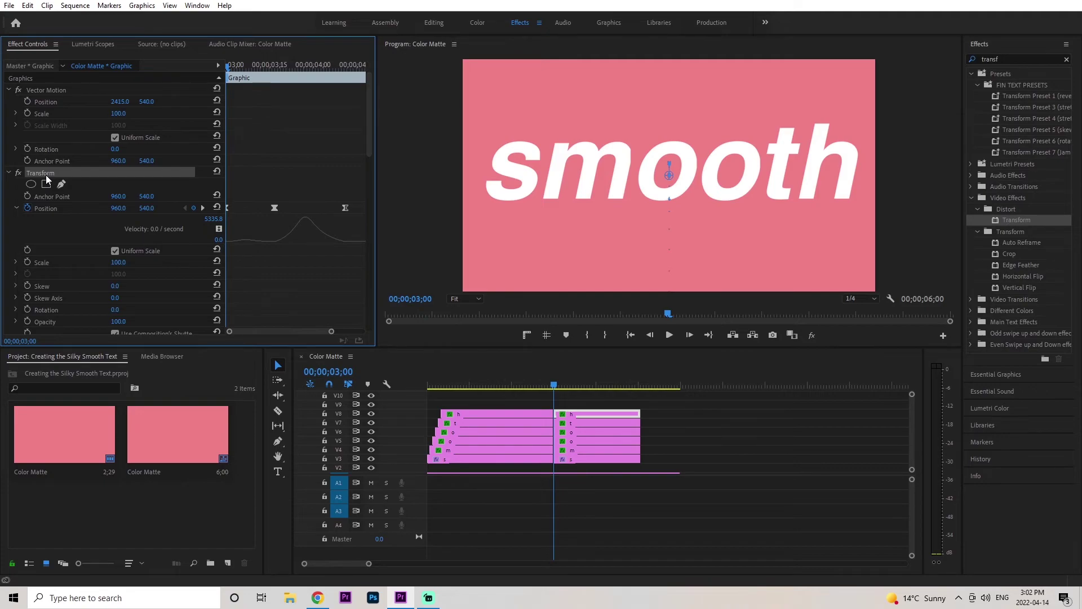
click(660, 435)
drag(665, 422, 593, 462)
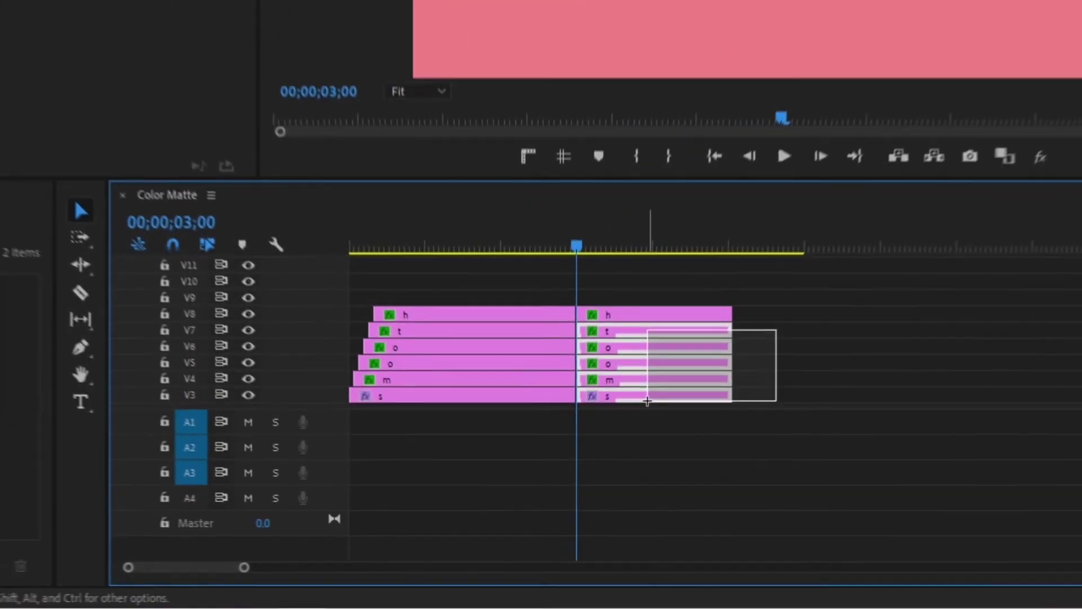
drag(647, 401, 648, 401)
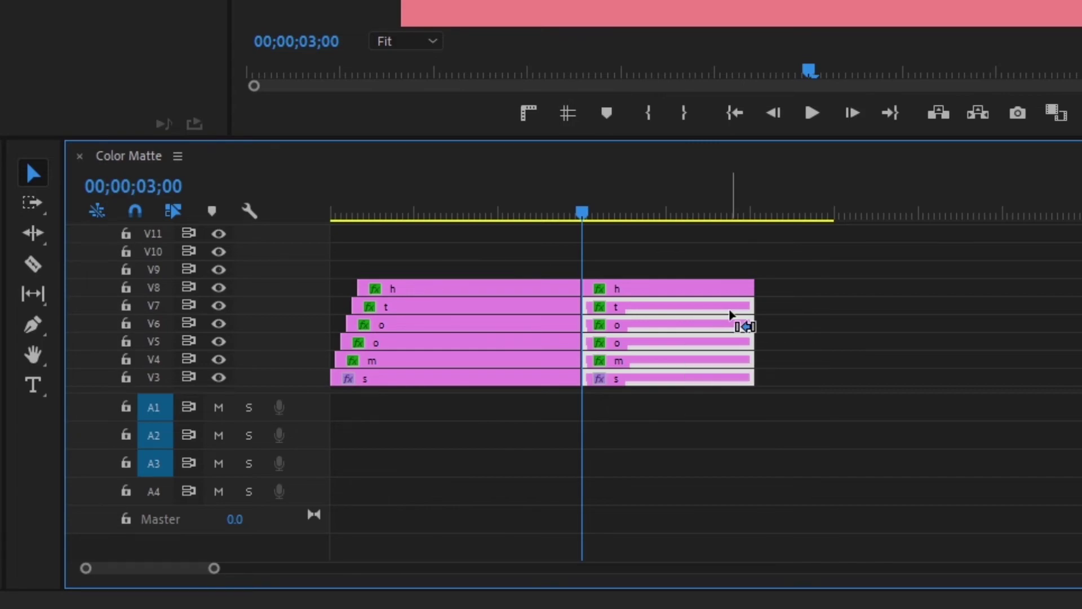
- Check the pasted Transform keyframes on the second "t" clip and play the exit from 00;00;03;00
click(705, 307)
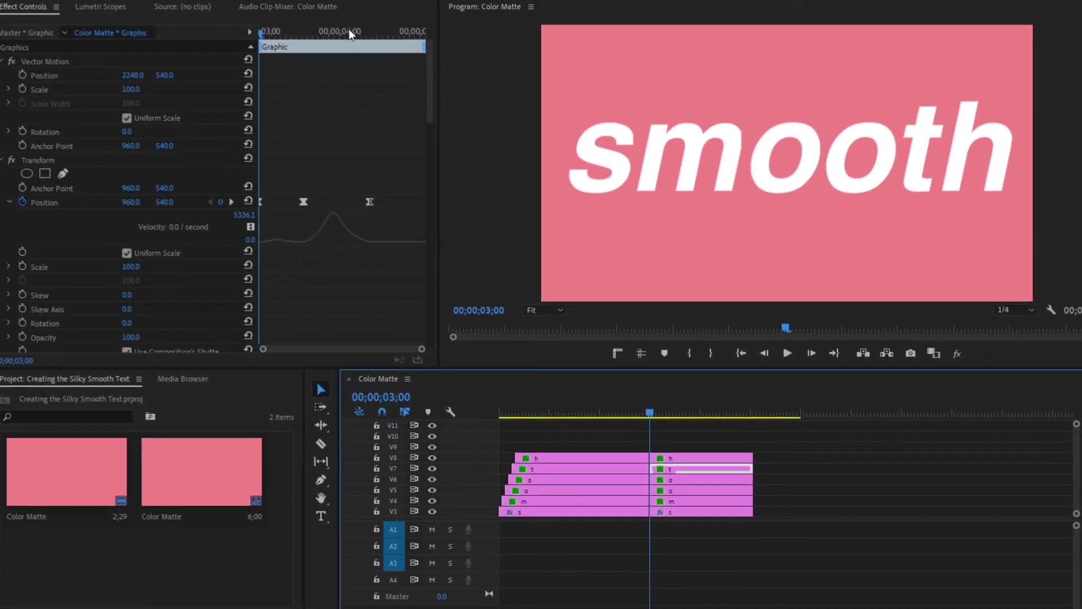
click(266, 36)
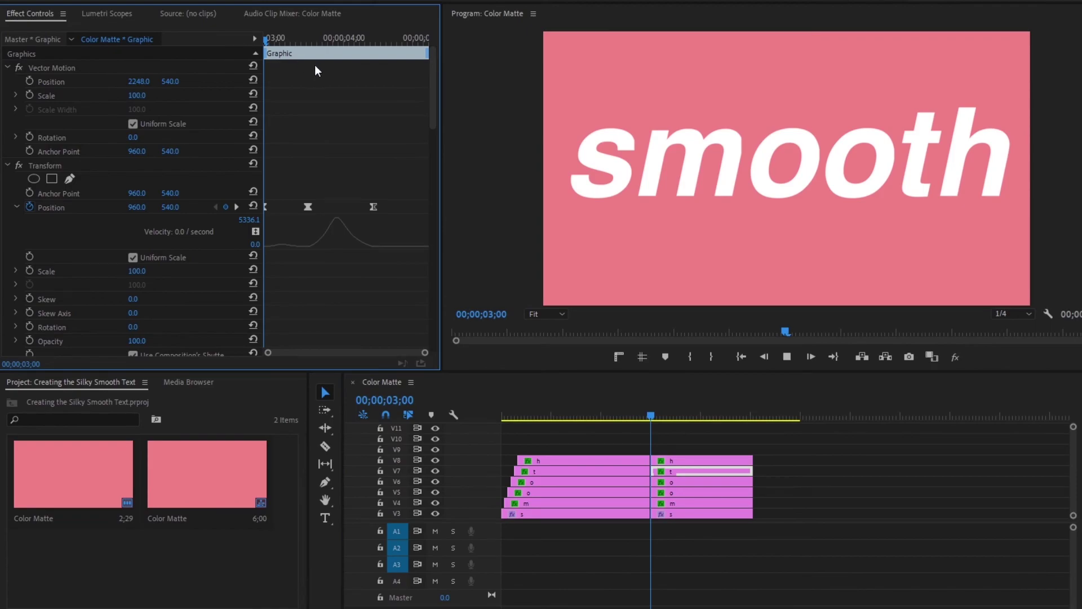
key(space)
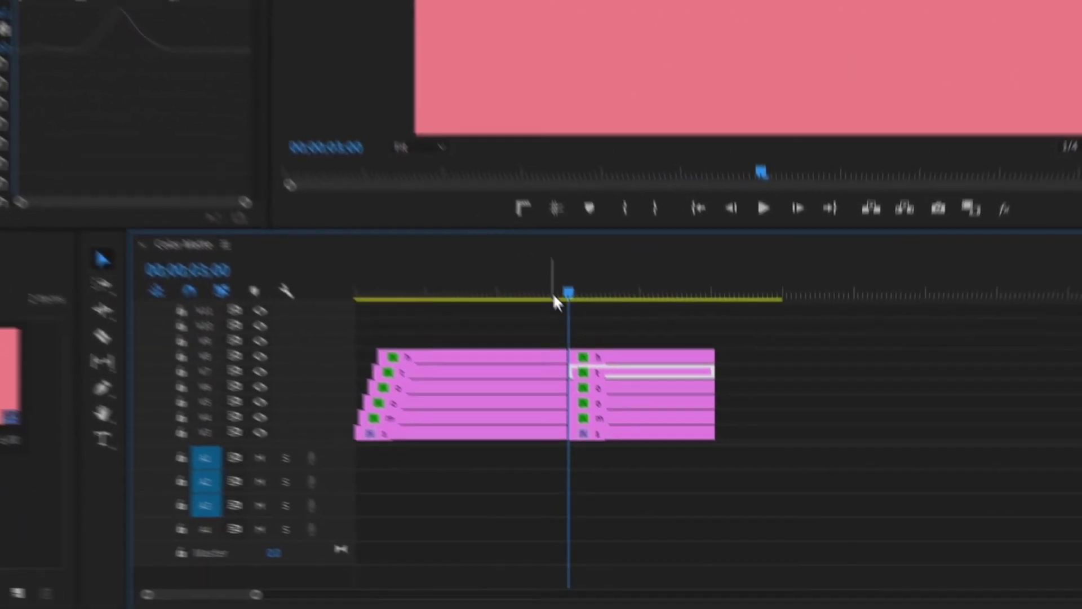
- Shift the second "t" clip two frames later so it starts at 00;00;03;02
key(=)
key(=)
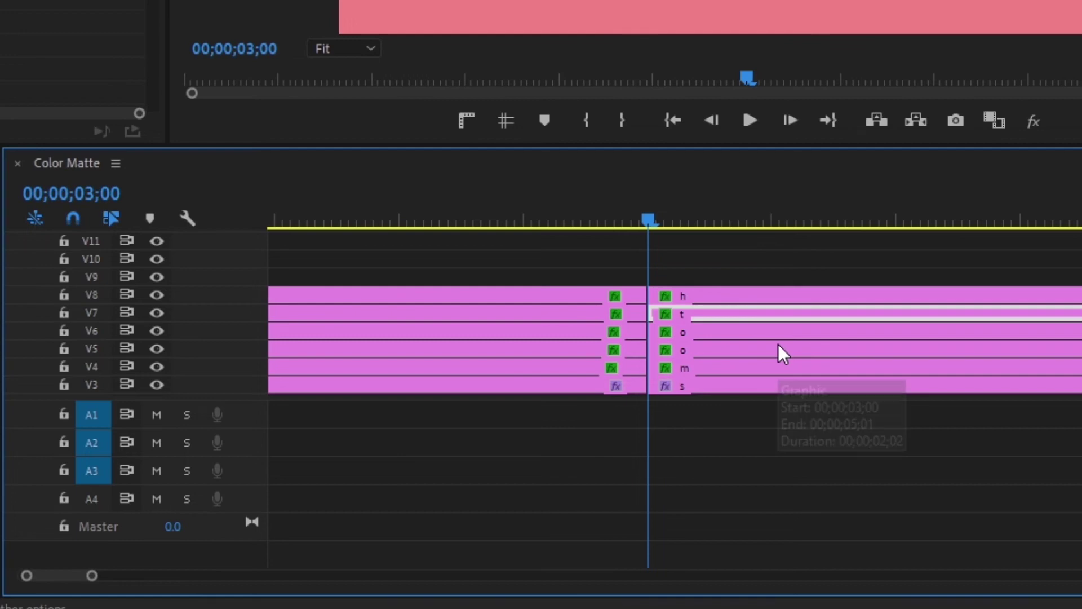
key(Right)
key(Right)
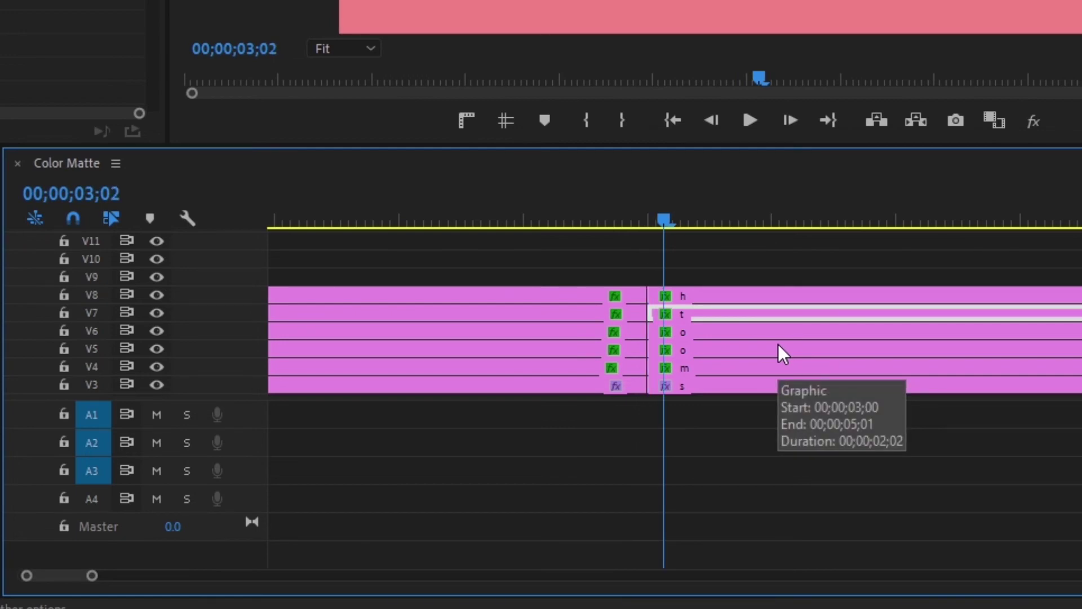
drag(672, 311, 694, 310)
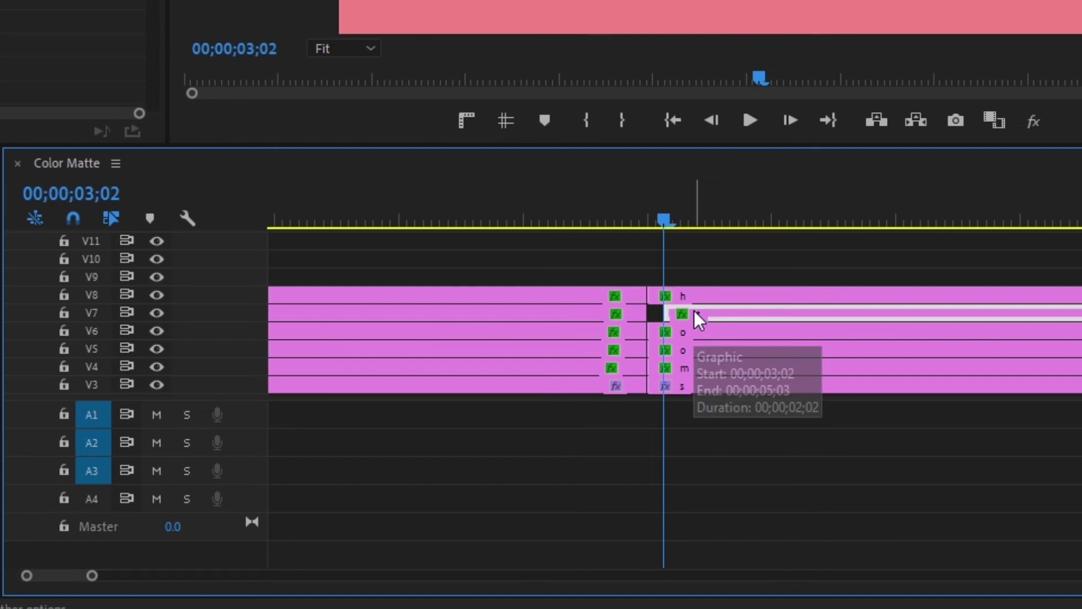
- Stagger the second "o", "o", "m" and "s" clips so each starts two frames after the letter on the track above
key(Right)
key(Right)
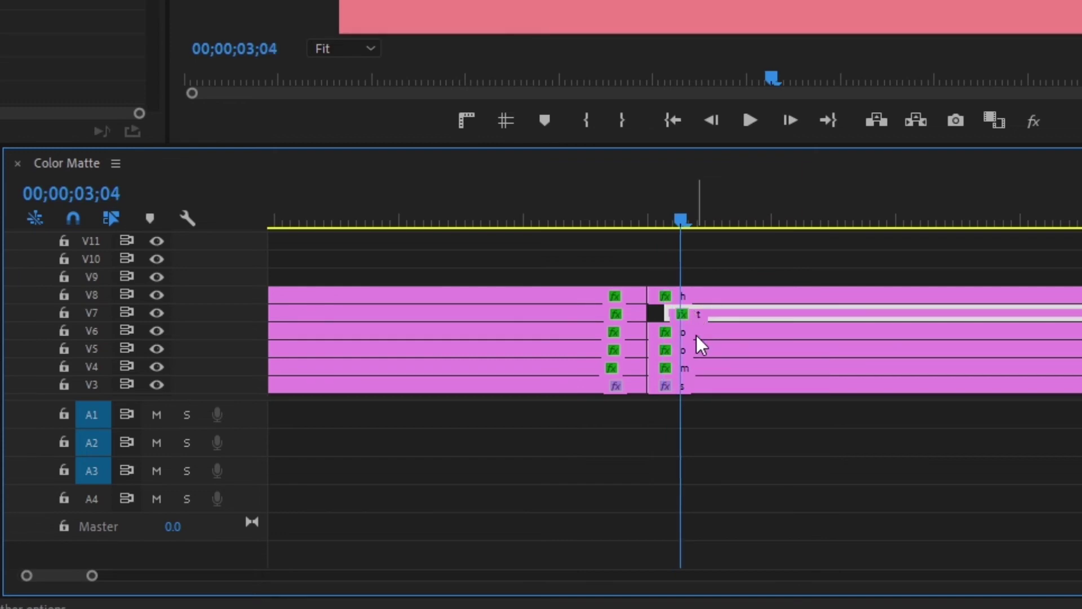
drag(696, 335, 828, 384)
key(Right)
key(Right)
key(Right)
key(Right)
click(727, 368)
key(Right)
key(Right)
- Play the staggered exit of the letters to check its timing
click(582, 212)
key(space)
key(space)
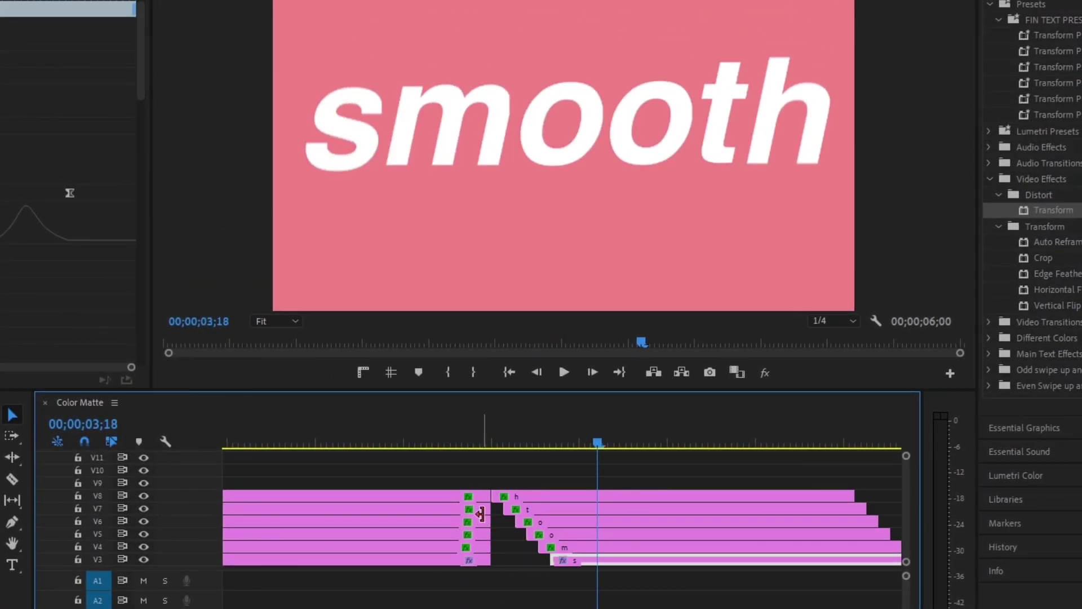
- Extend the starts of the second "s", "m", both "o" and "t" clips back to the cut at 00;00;03;00 to close the gaps
drag(544, 547, 487, 547)
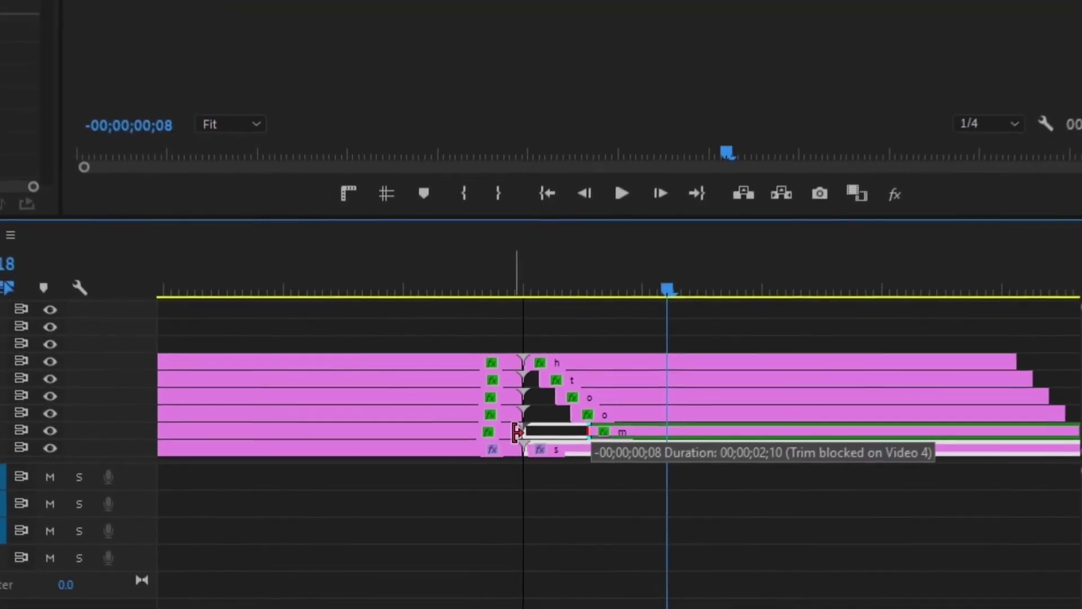
drag(516, 432, 484, 403)
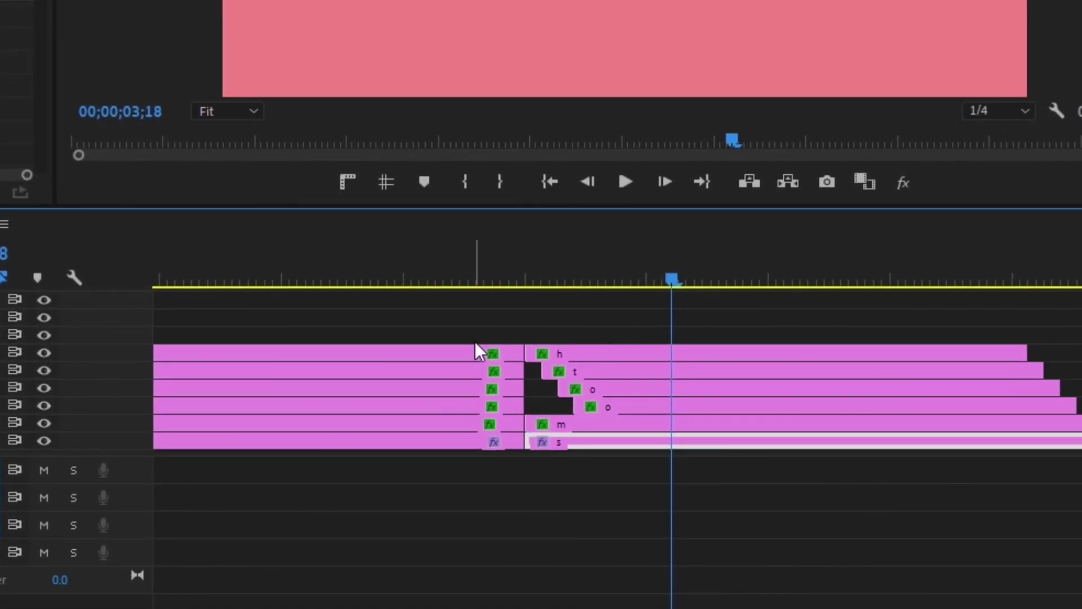
drag(573, 407, 513, 389)
drag(543, 372, 510, 371)
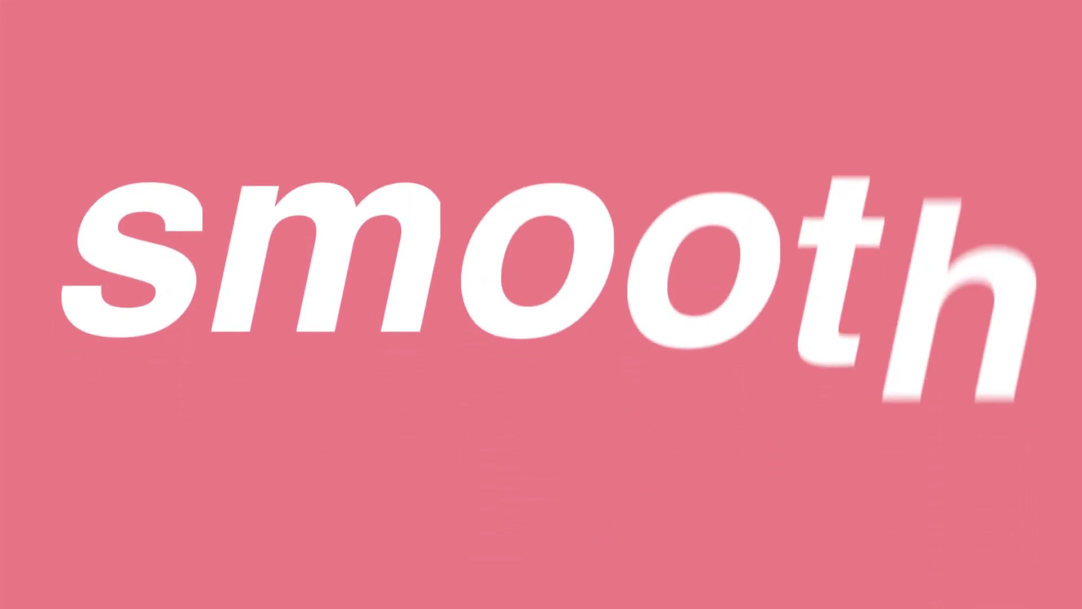